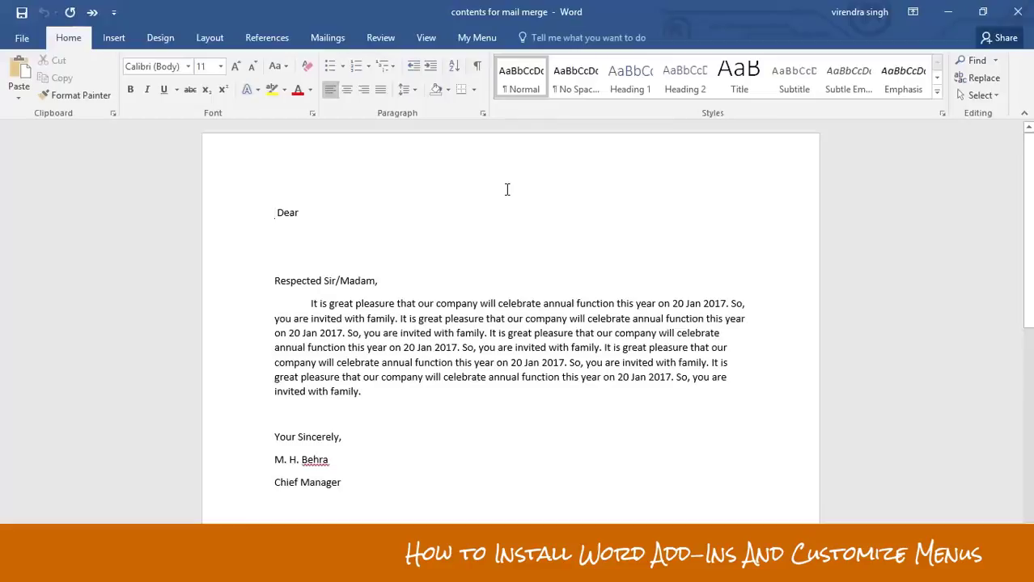
Enable the Developer tab among the main ribbon tabs and apply the change
right_click(380, 40)
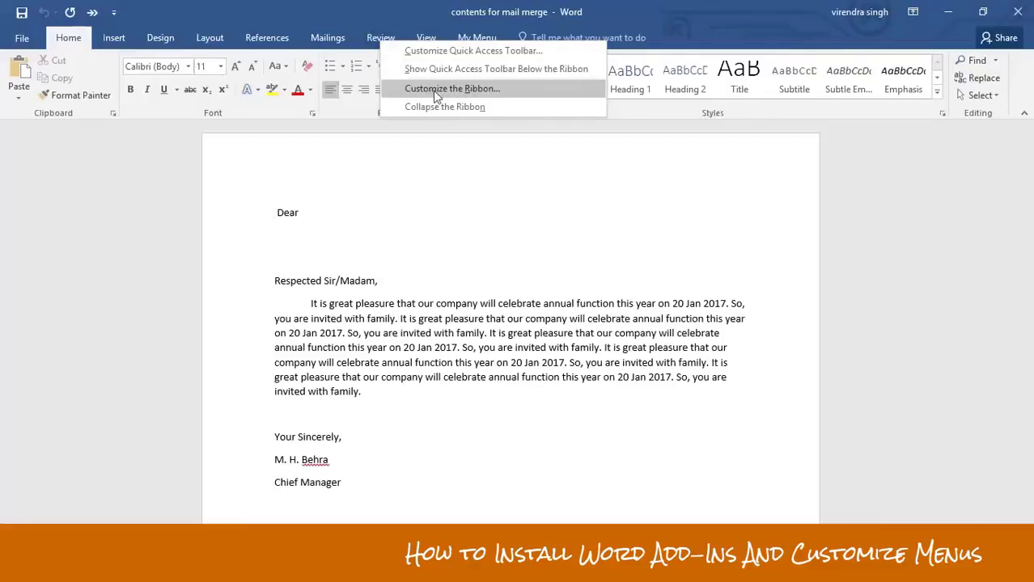
click(490, 91)
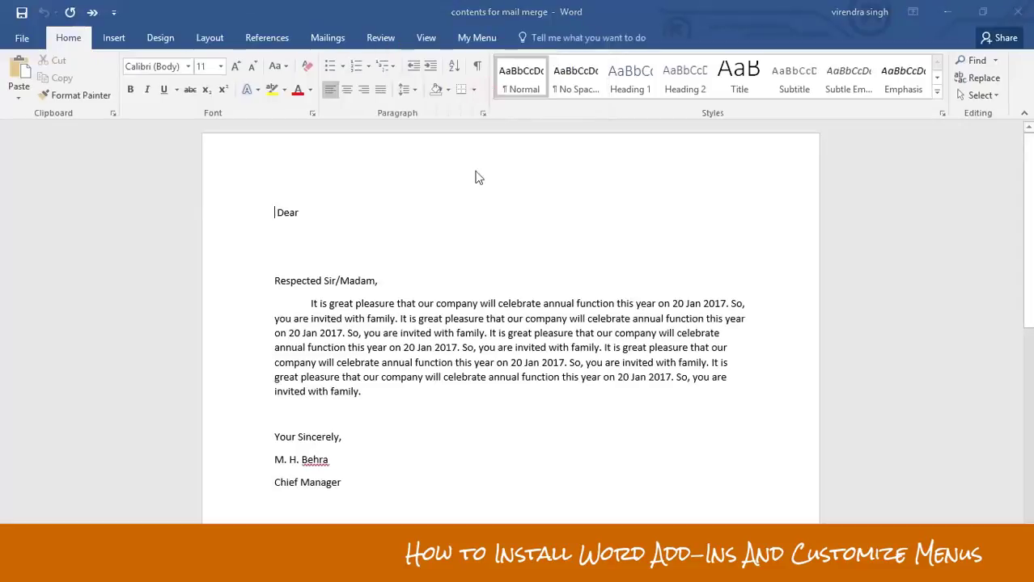
drag(506, 32, 509, 51)
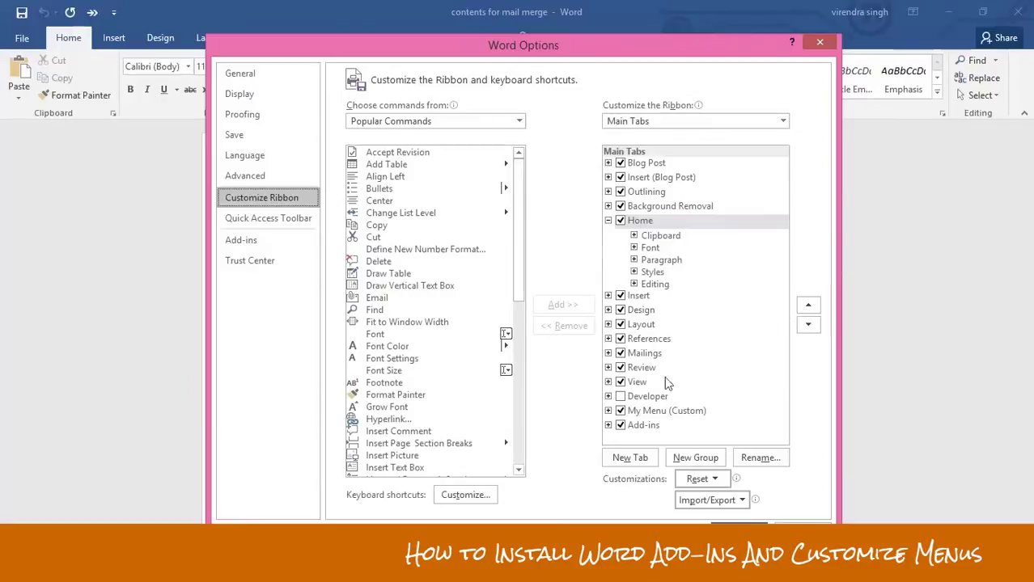
click(622, 398)
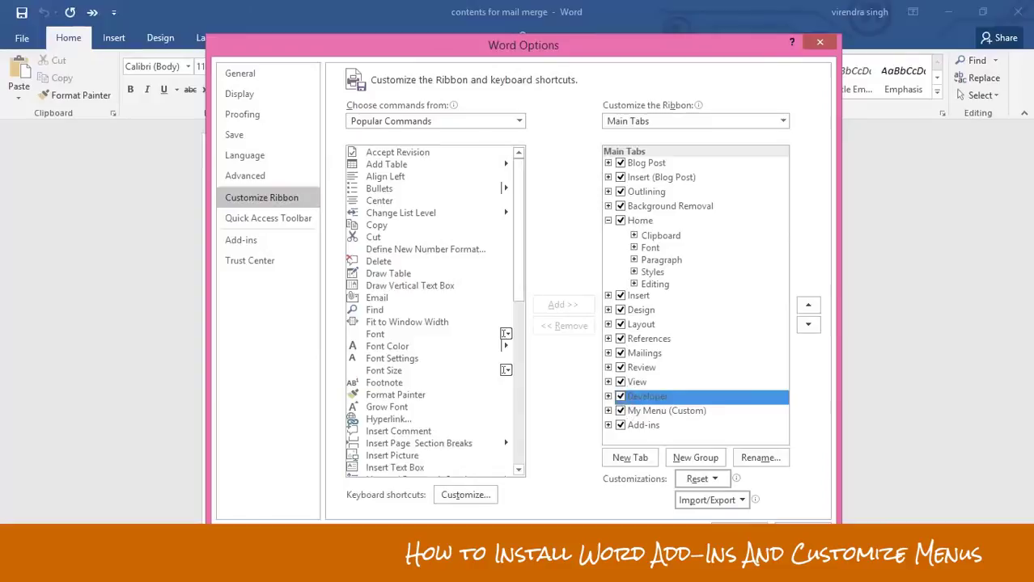
click(739, 531)
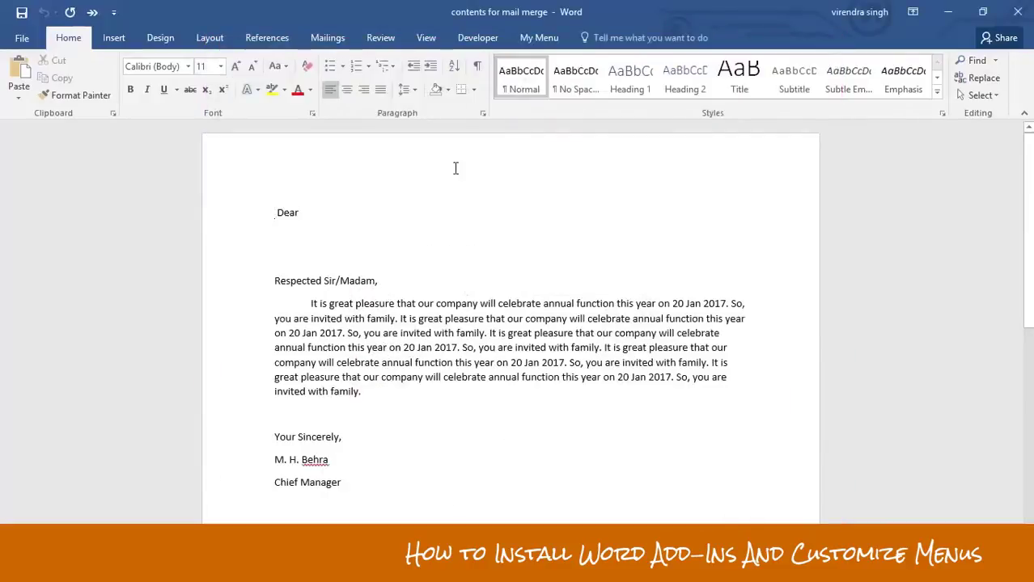
Add the template Mail Merge With MySQL Excel Access SQL Server Database from the YouTube folder on drive D as a global add-in
click(476, 39)
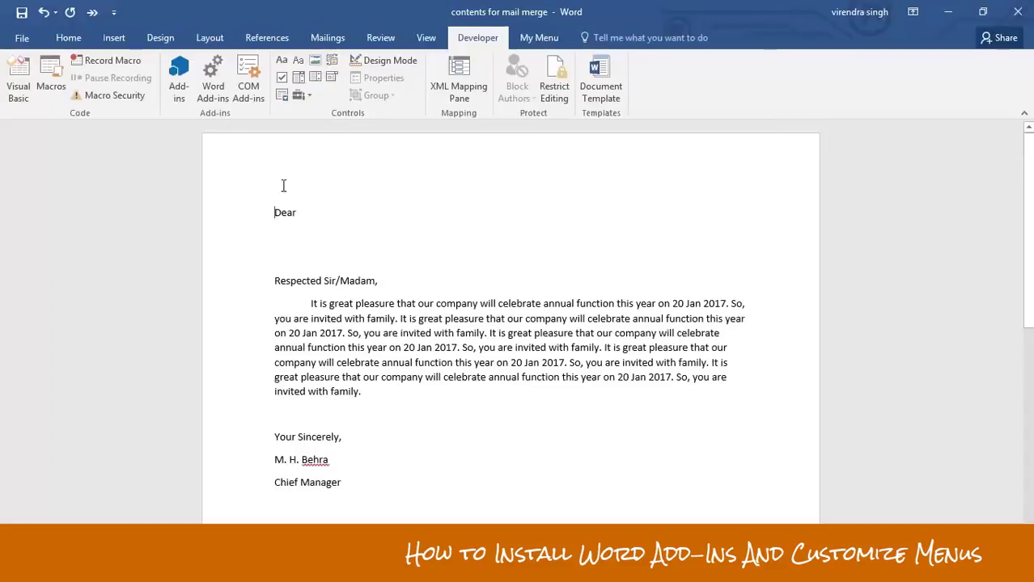
click(212, 89)
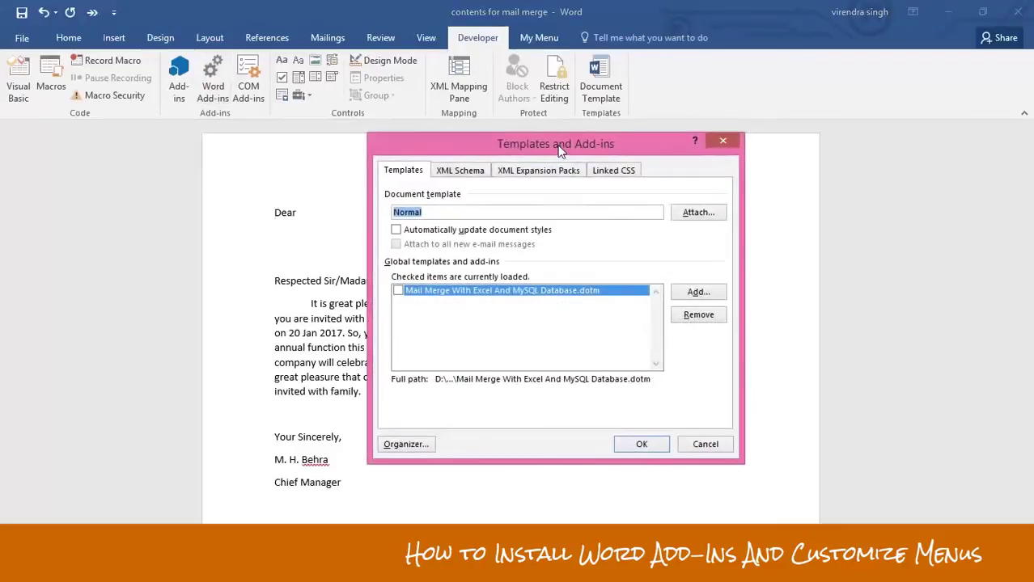
drag(560, 151, 525, 165)
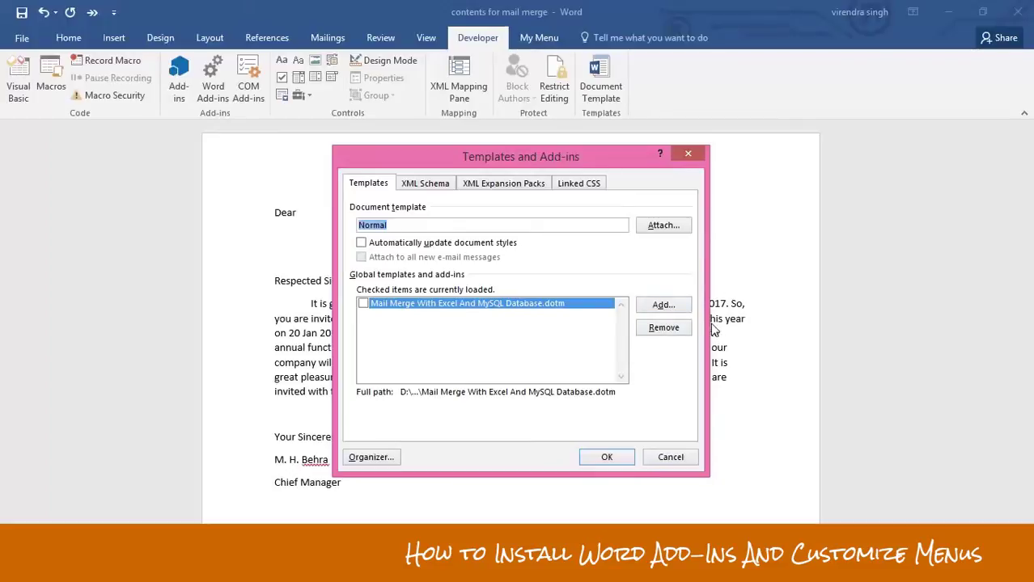
click(660, 305)
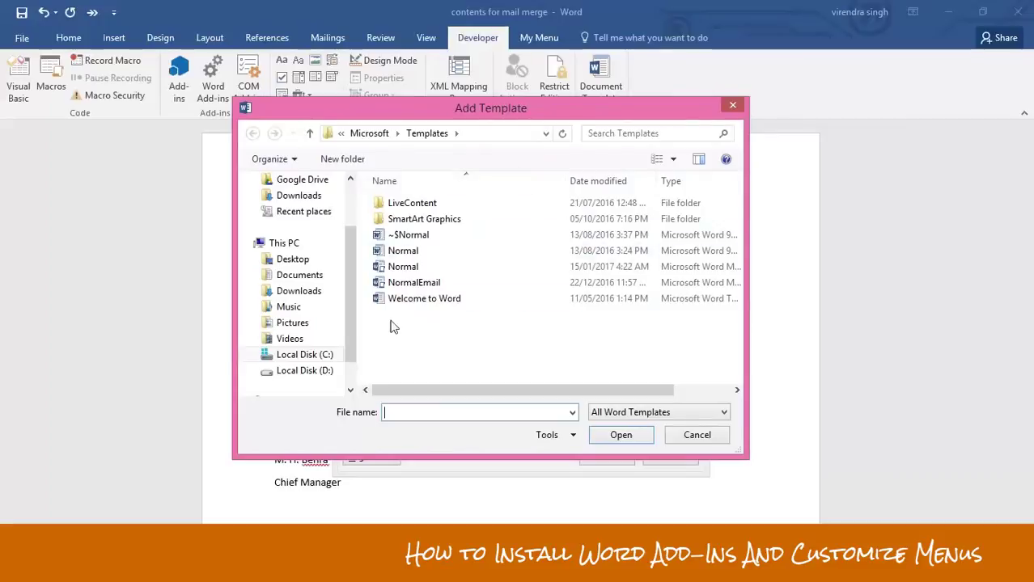
click(304, 370)
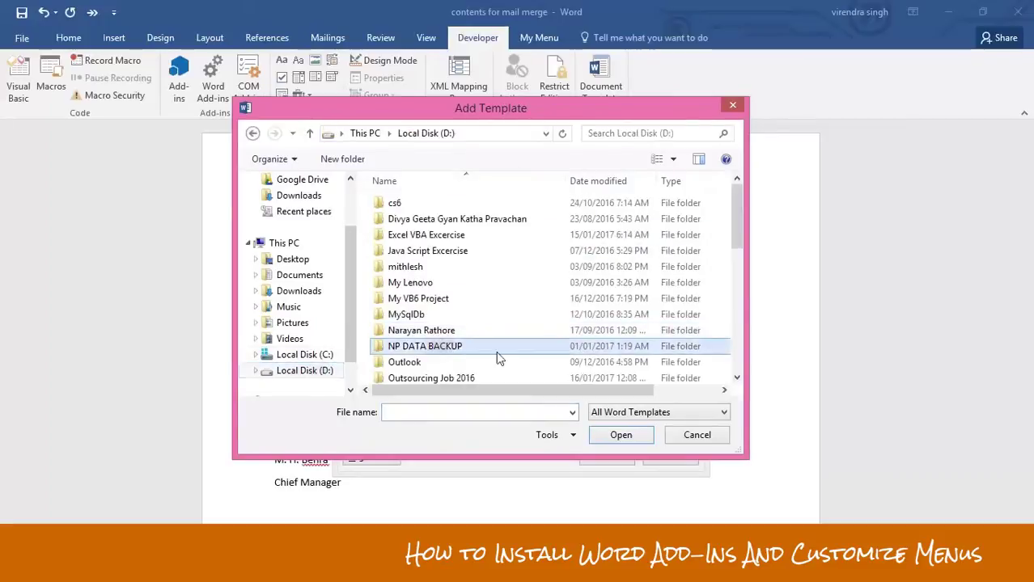
scroll(485, 360, down, 10)
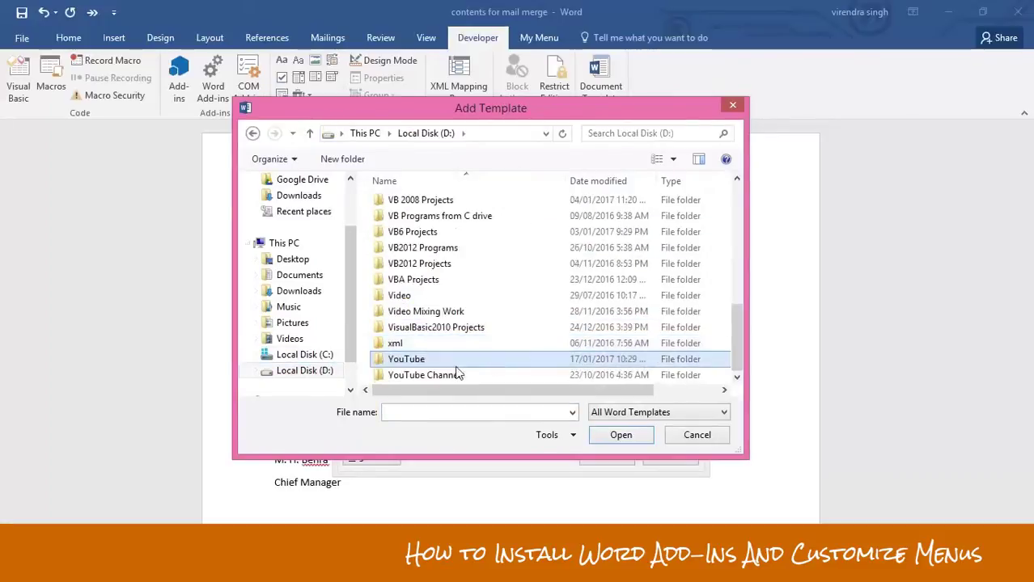
double_click(406, 359)
double_click(449, 200)
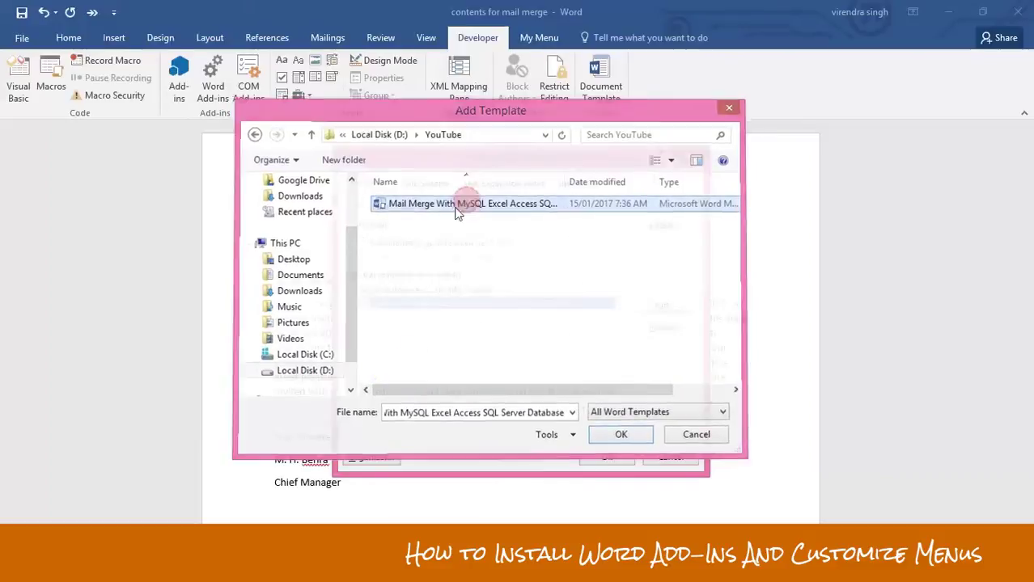
Remove Mail Merge With Excel And MySQL Database.dotm from the global templates and apply the add-in settings
click(468, 306)
click(665, 331)
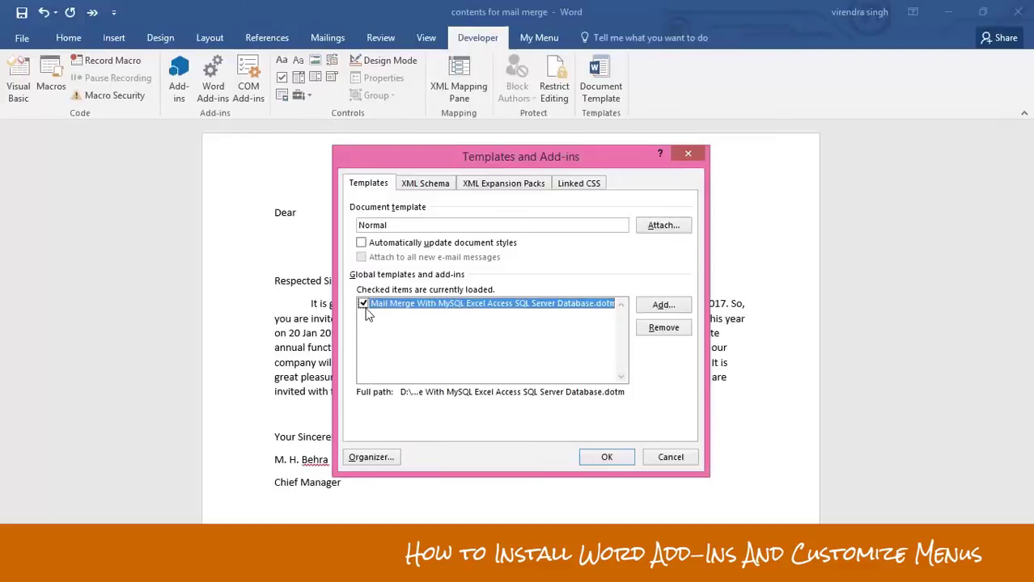
click(606, 458)
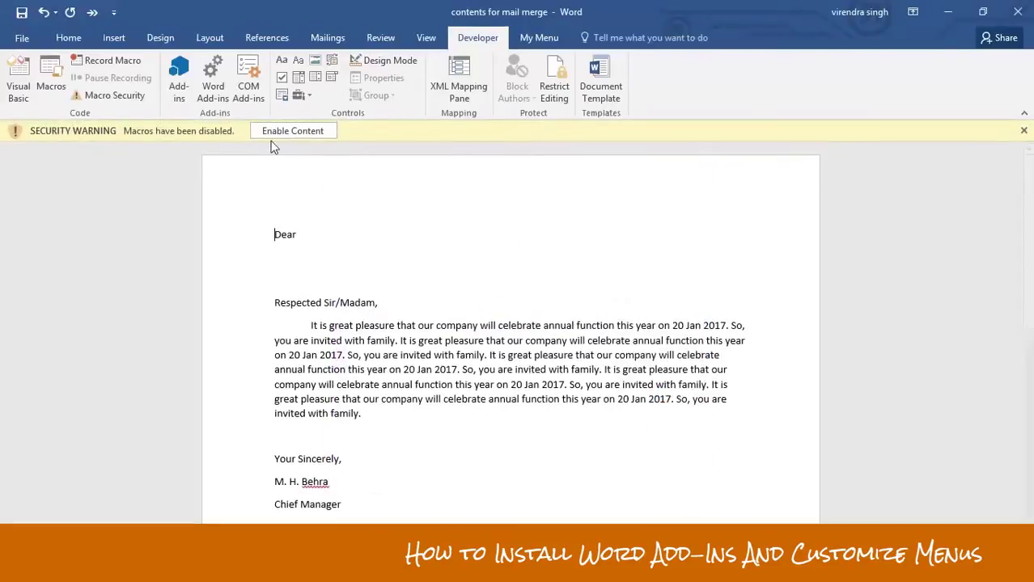
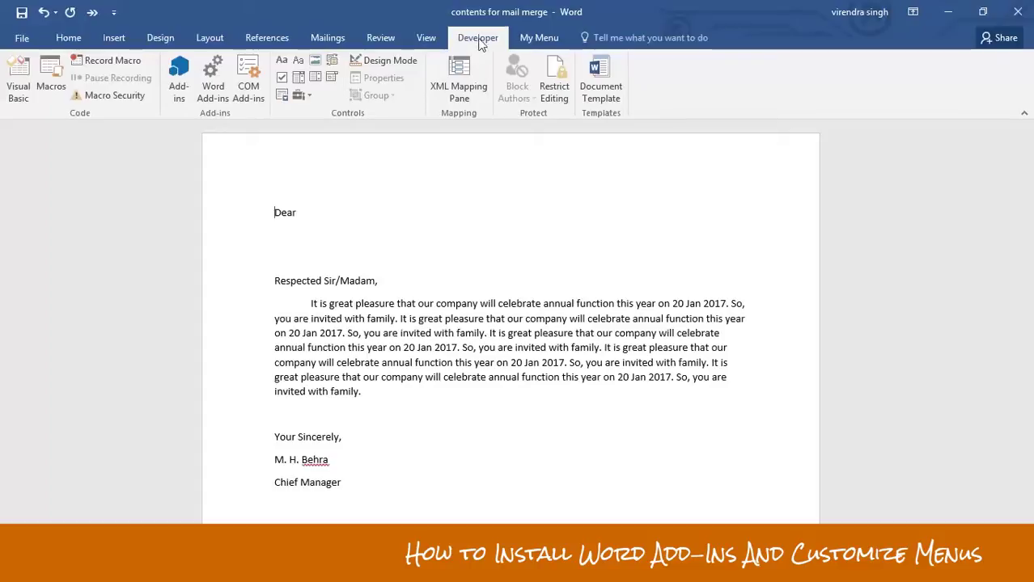
Open the ribbon customization options, collapse the Developer entry and add a new tab after My Menu (Custom)
right_click(479, 43)
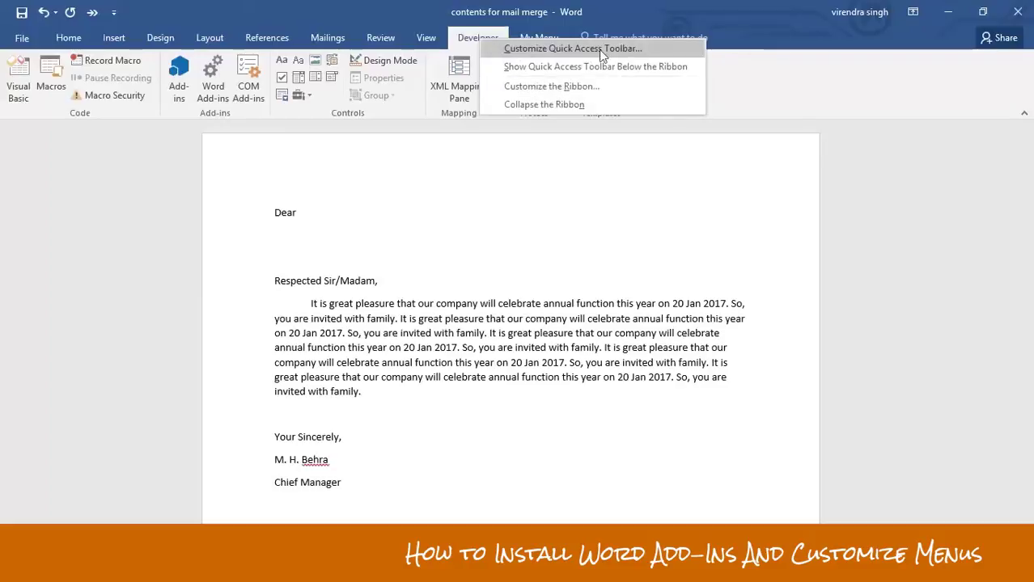
click(573, 87)
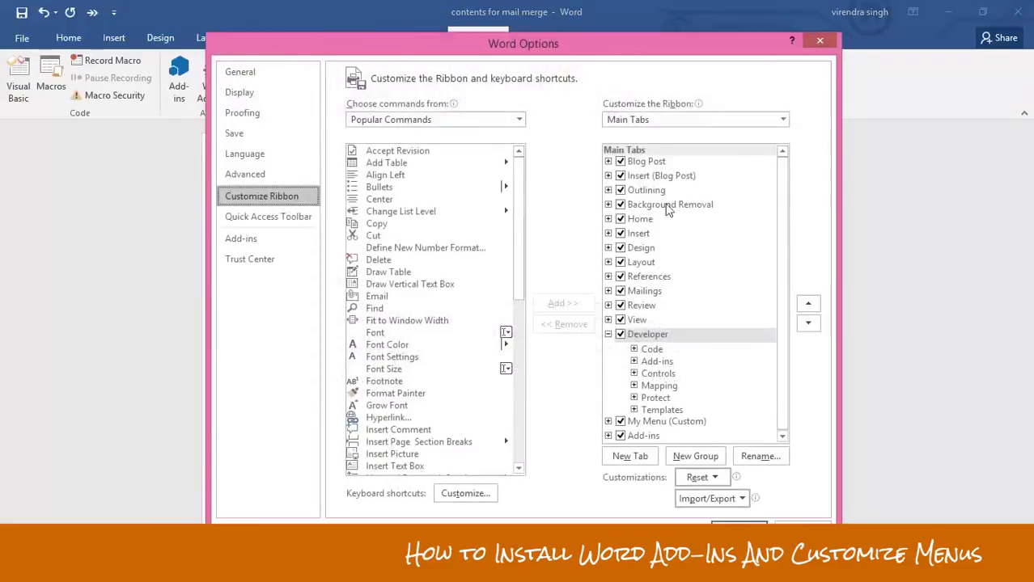
drag(523, 55, 536, 55)
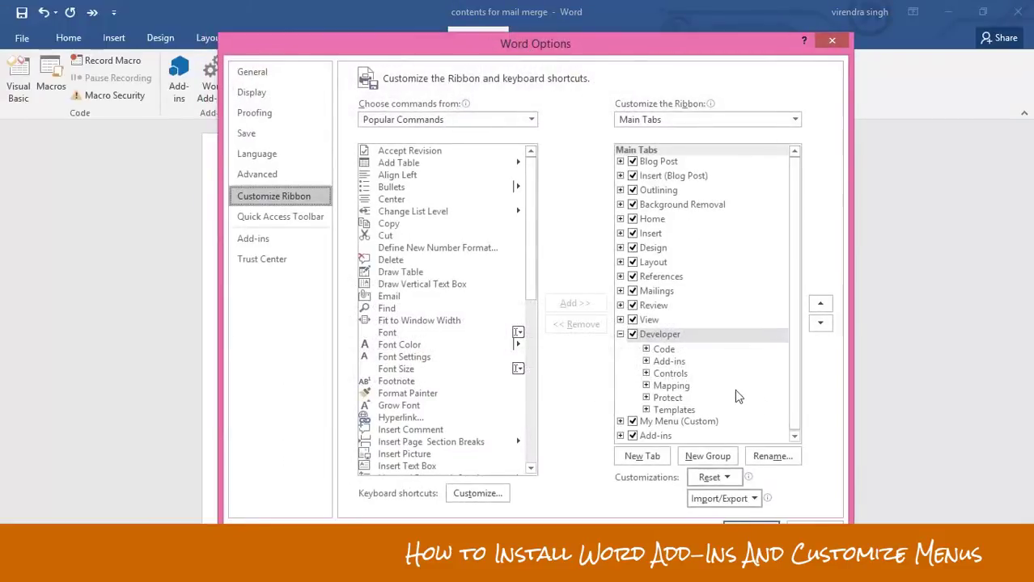
click(792, 364)
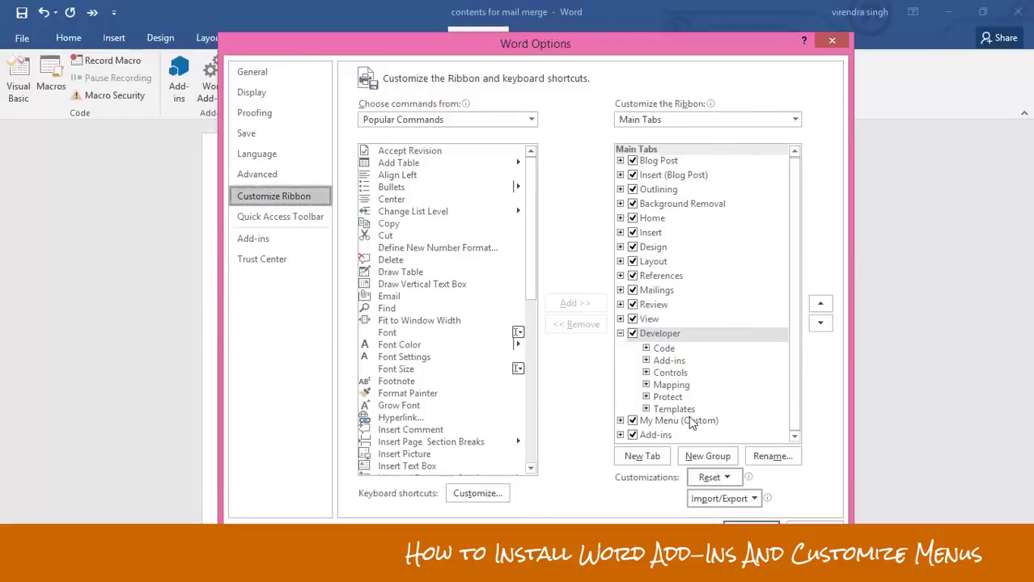
click(620, 334)
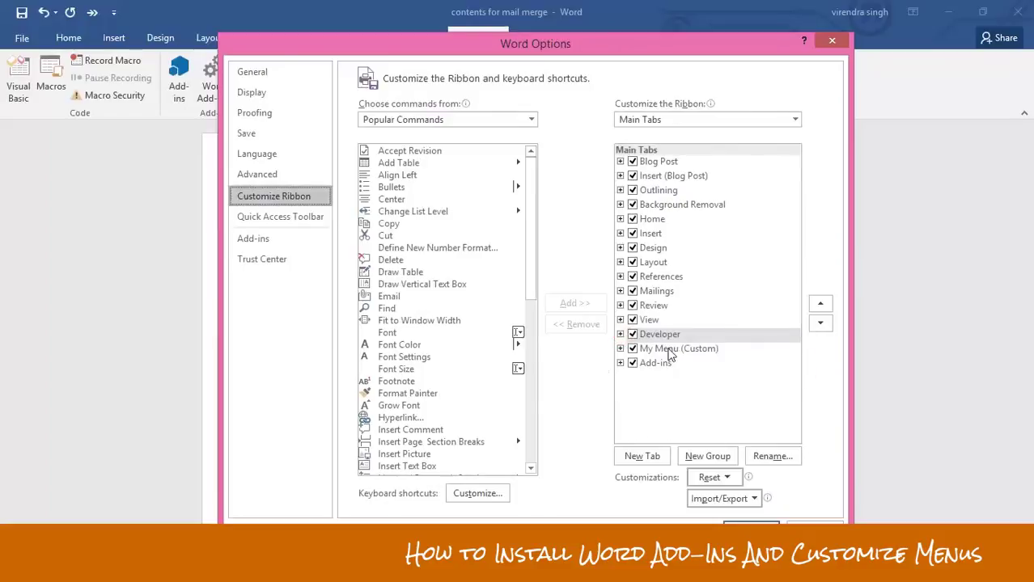
click(669, 351)
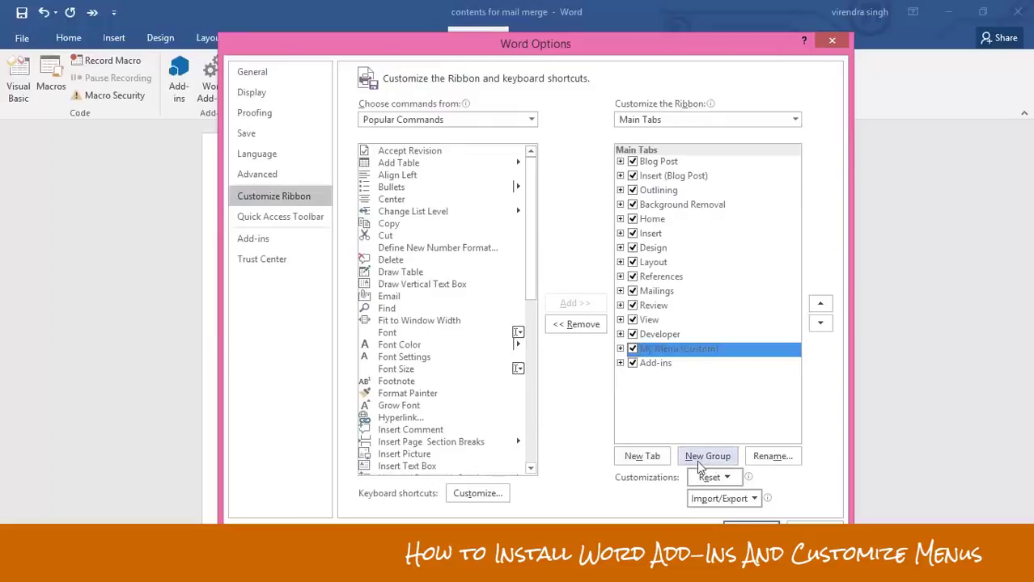
right_click(670, 350)
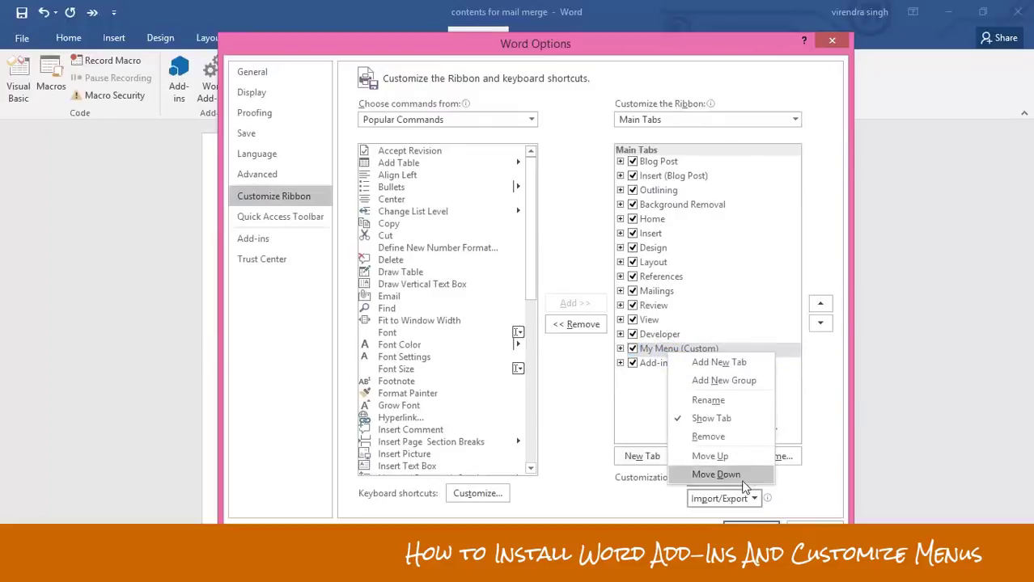
click(745, 362)
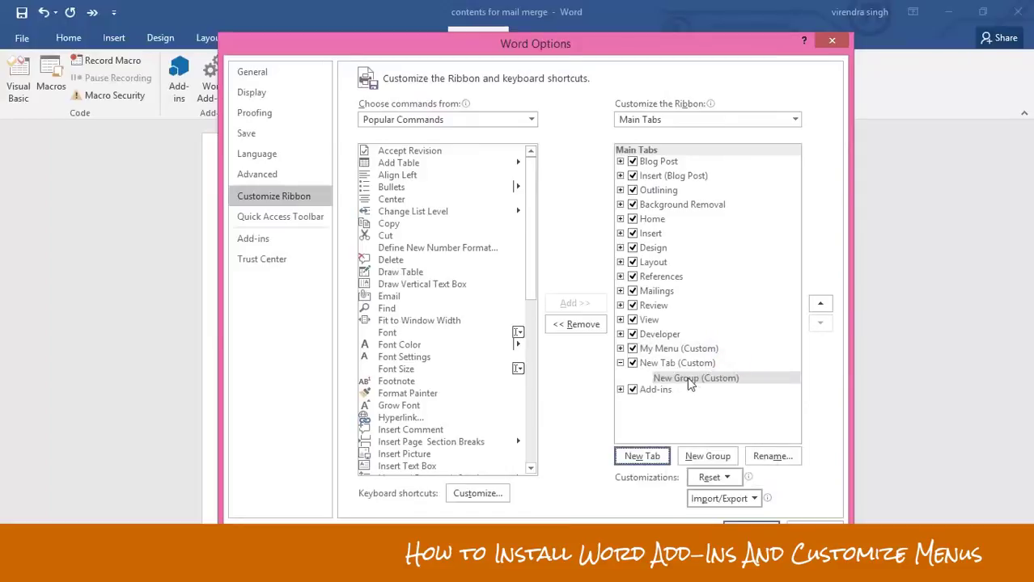
Rename the new custom ribbon tab as Custom Menu
click(738, 363)
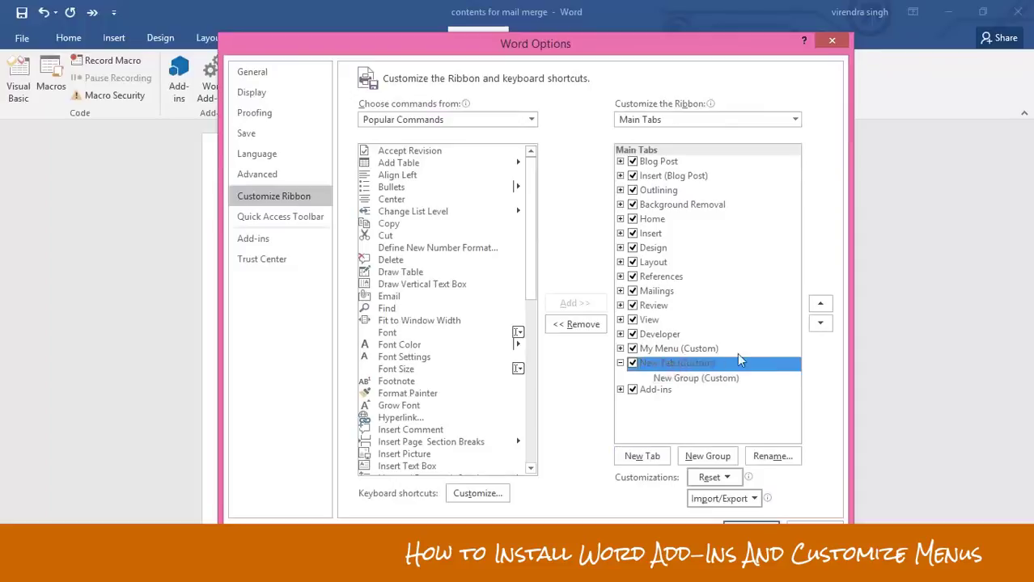
right_click(674, 368)
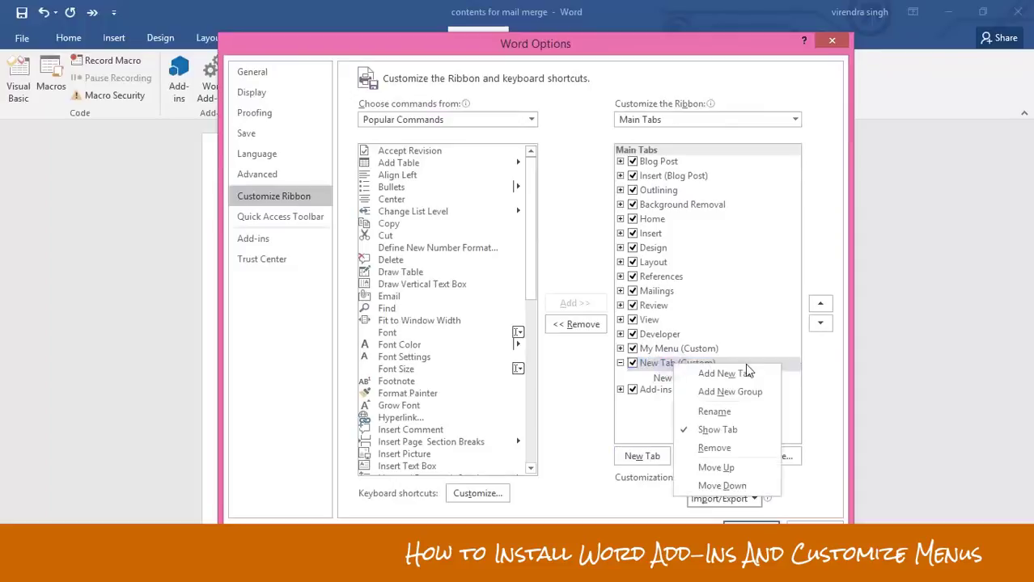
click(715, 412)
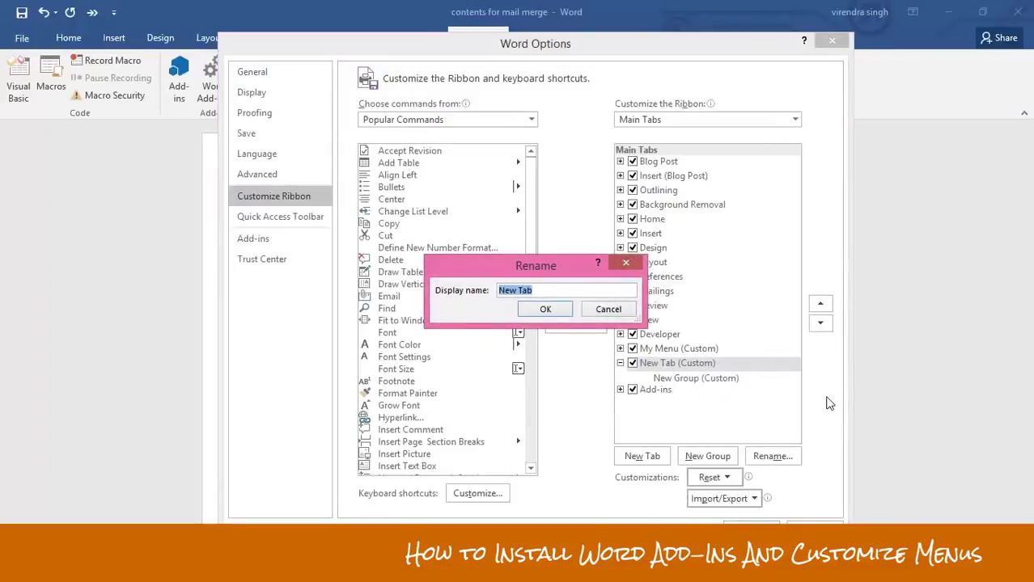
text(Custom Menu)
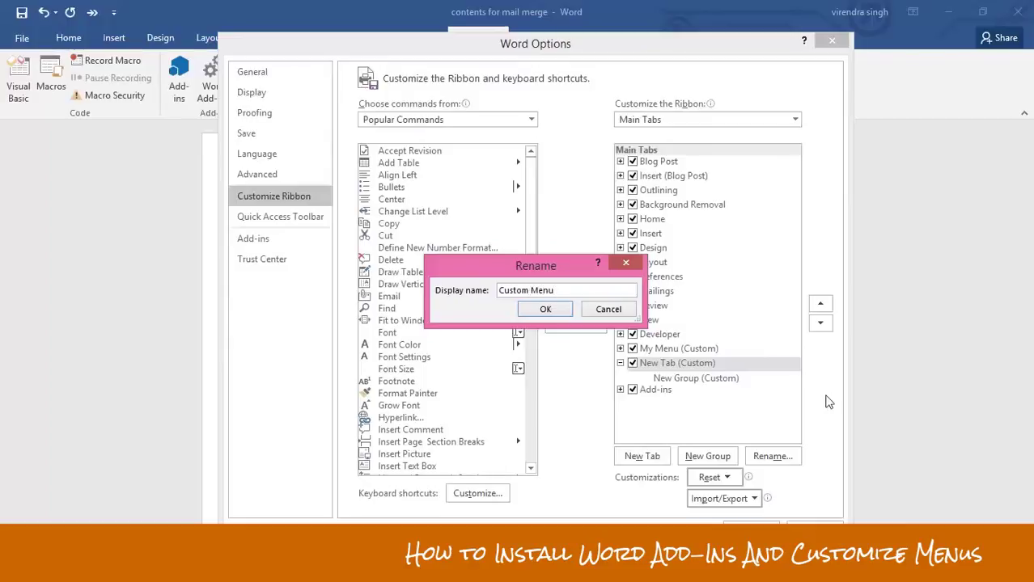
click(546, 310)
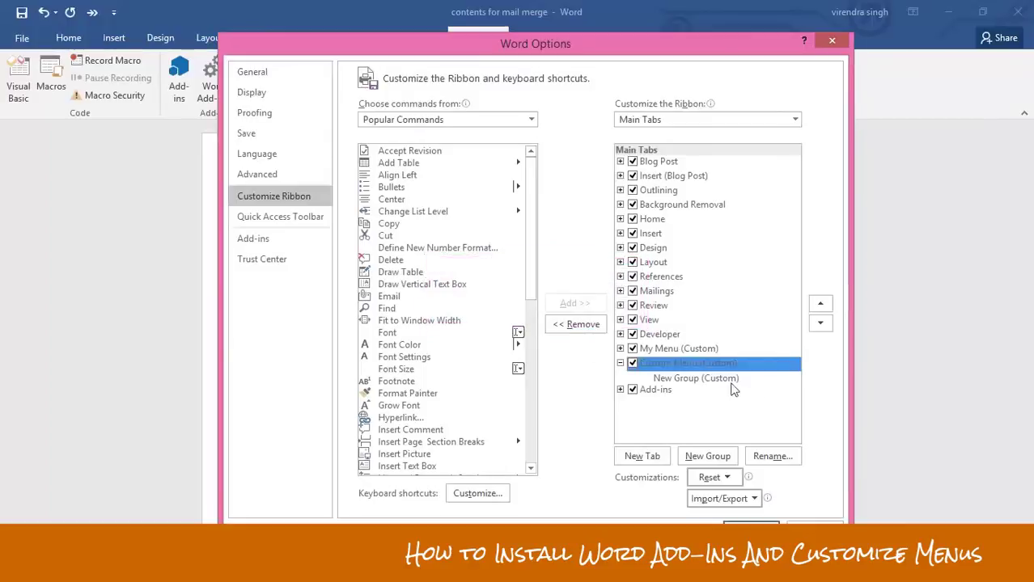
Rename the new group under Custom Menu as Mail Merge and give it the symbol beside the clock
click(690, 380)
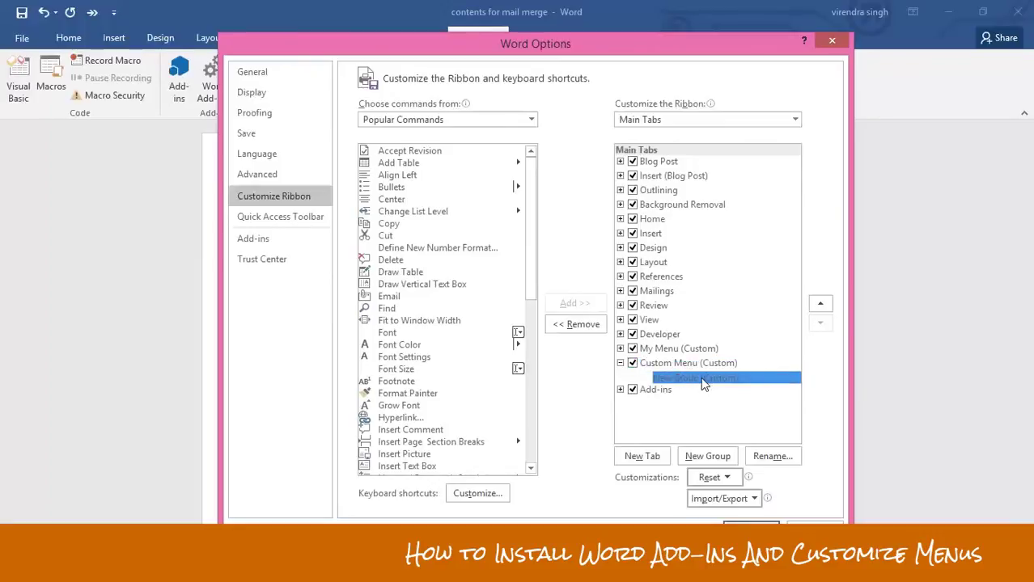
right_click(700, 378)
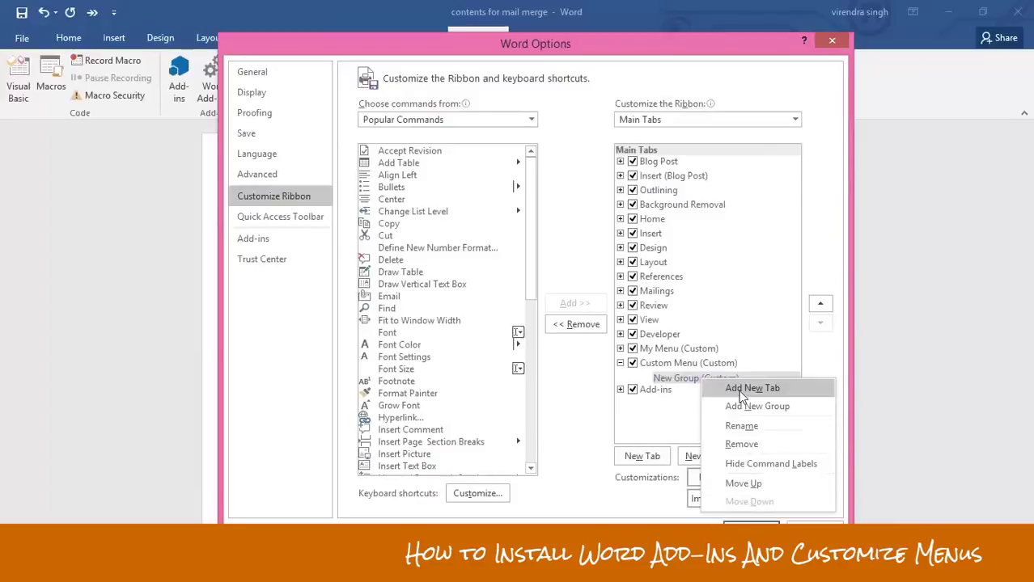
click(750, 428)
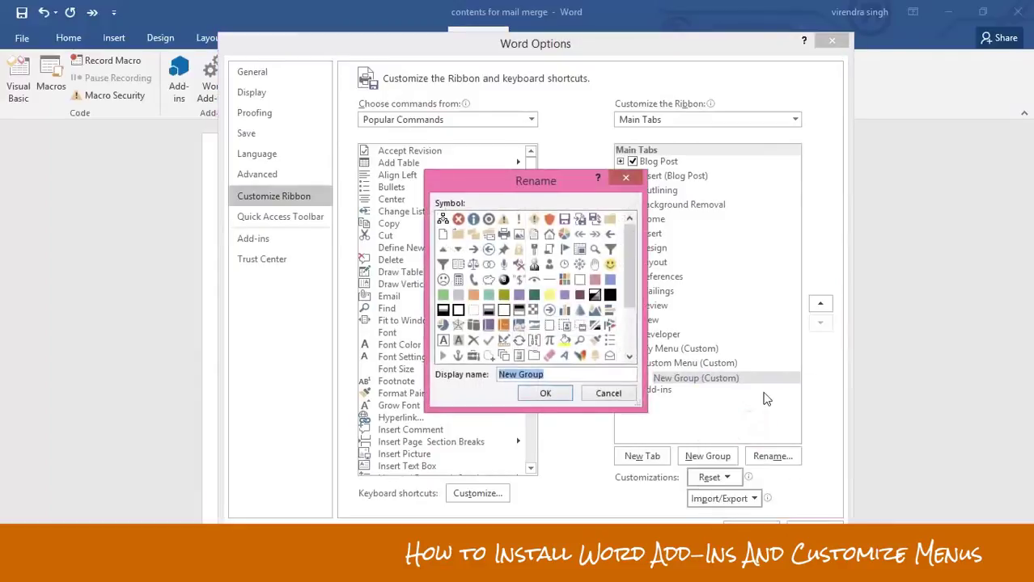
text(Mail Merge)
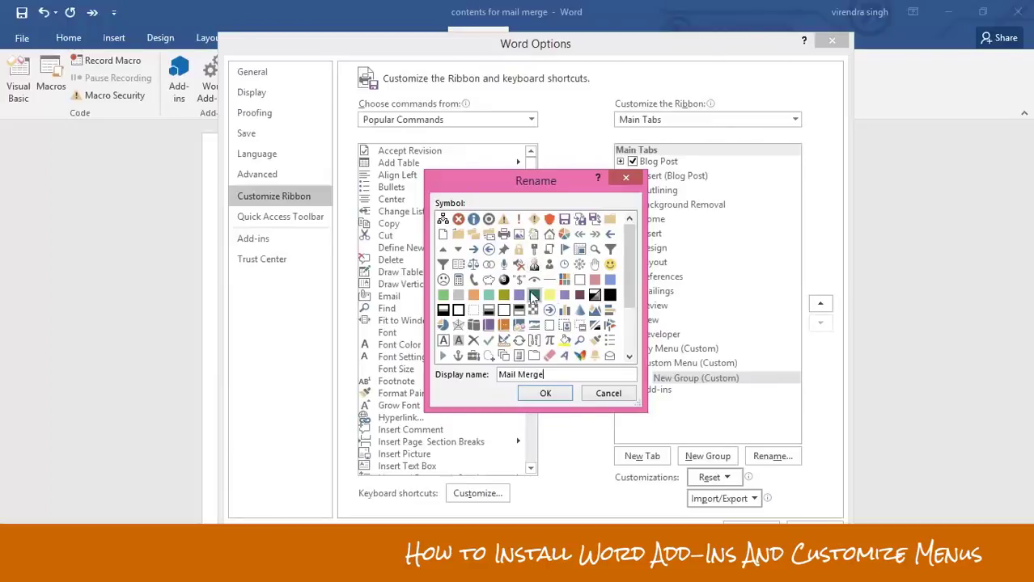
click(579, 264)
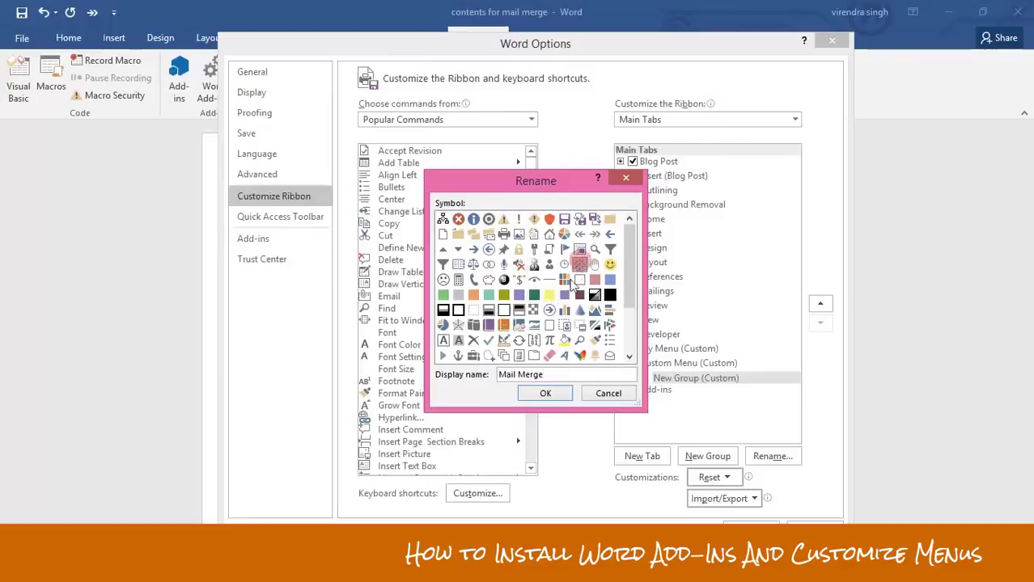
click(546, 395)
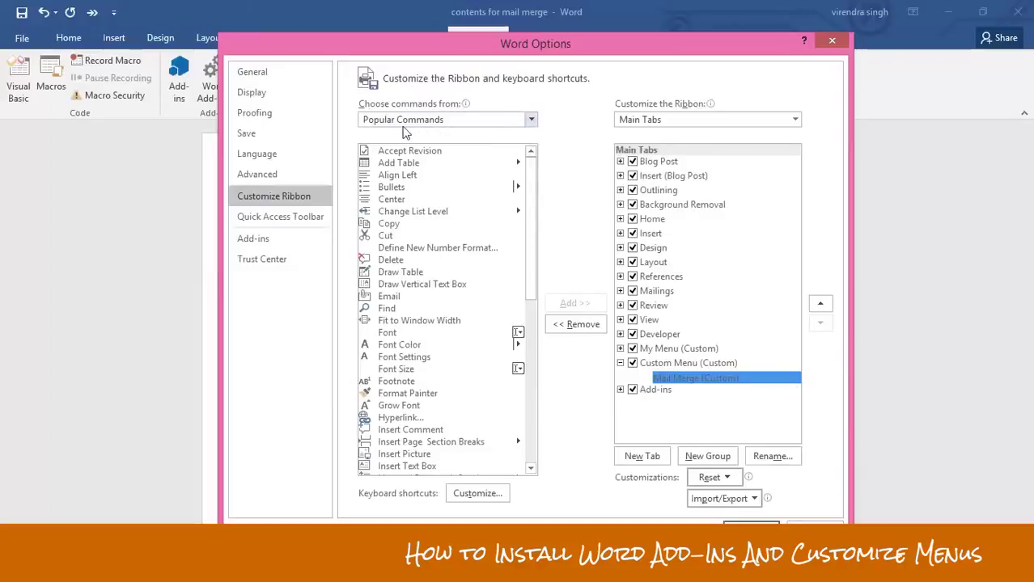
List the macros as available commands and add the first one, MailMergeWithSQLDatabase, to the Mail Merge (Custom) group
click(530, 120)
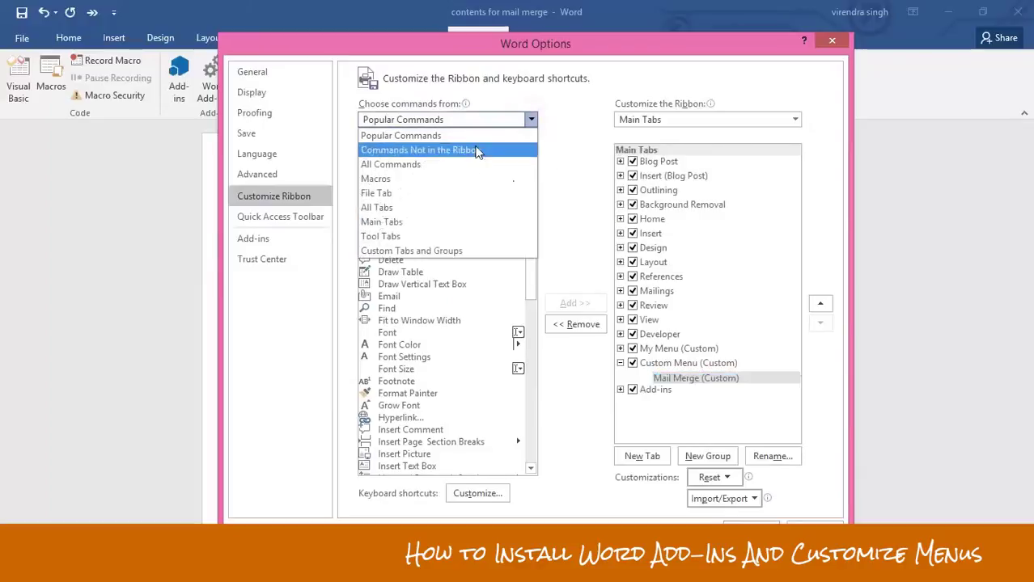
click(387, 180)
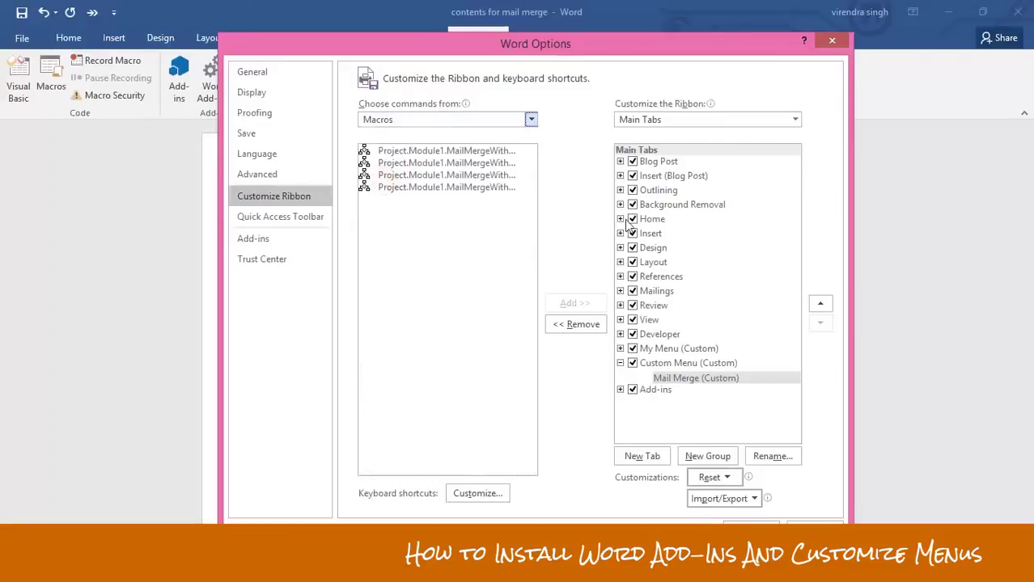
click(427, 152)
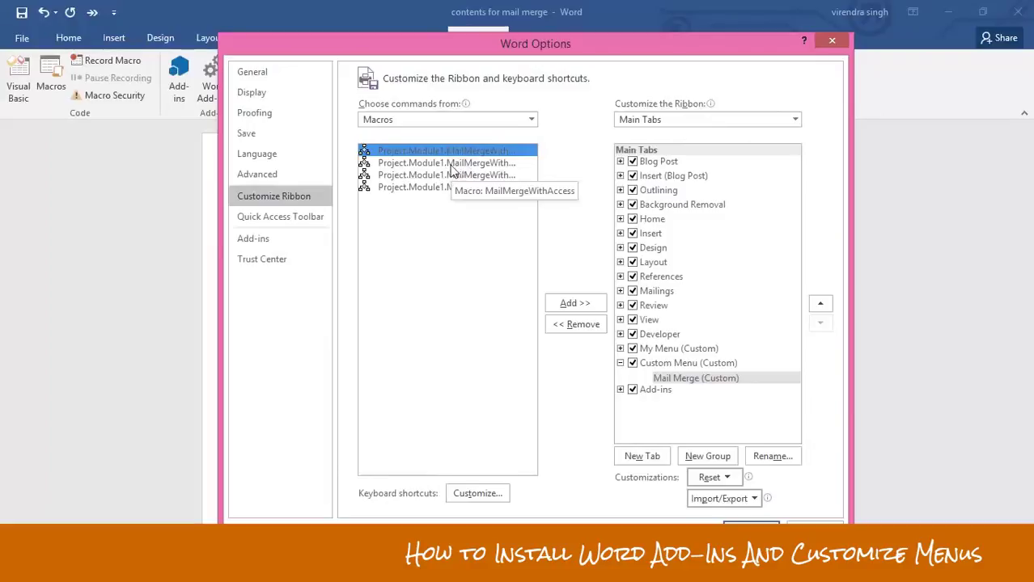
click(452, 164)
click(453, 175)
click(447, 186)
click(445, 153)
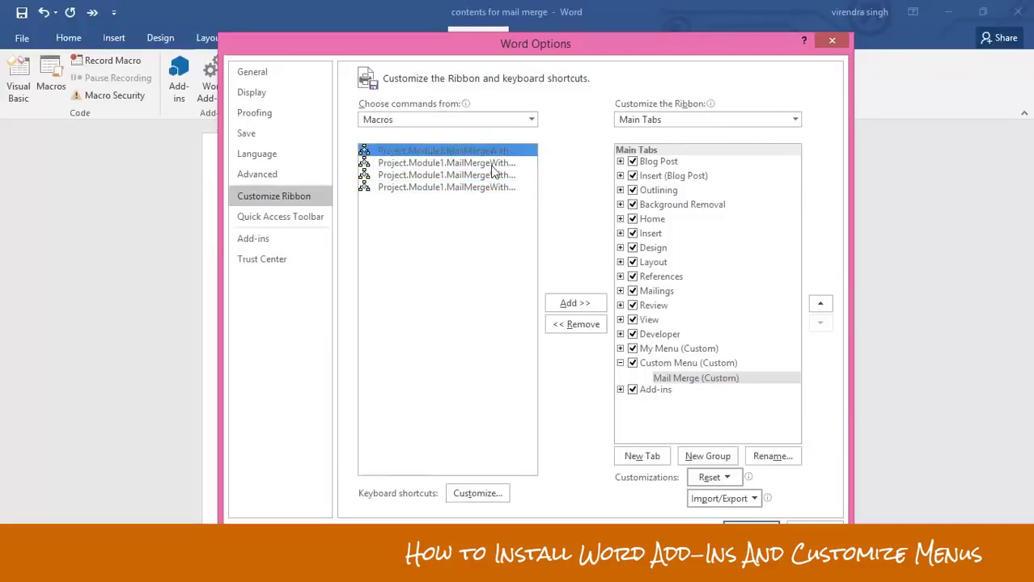
click(460, 163)
click(458, 152)
click(686, 379)
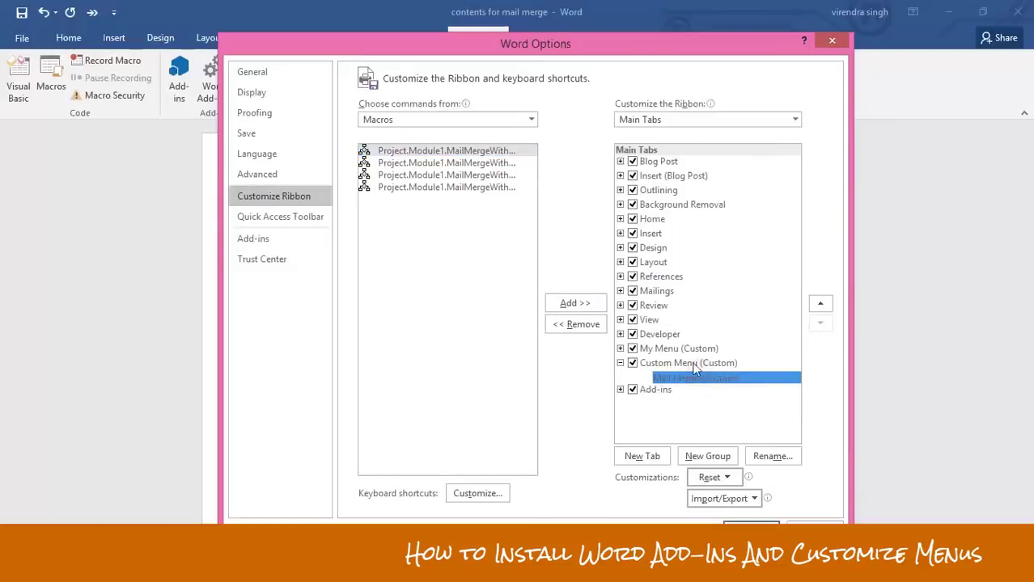
click(458, 151)
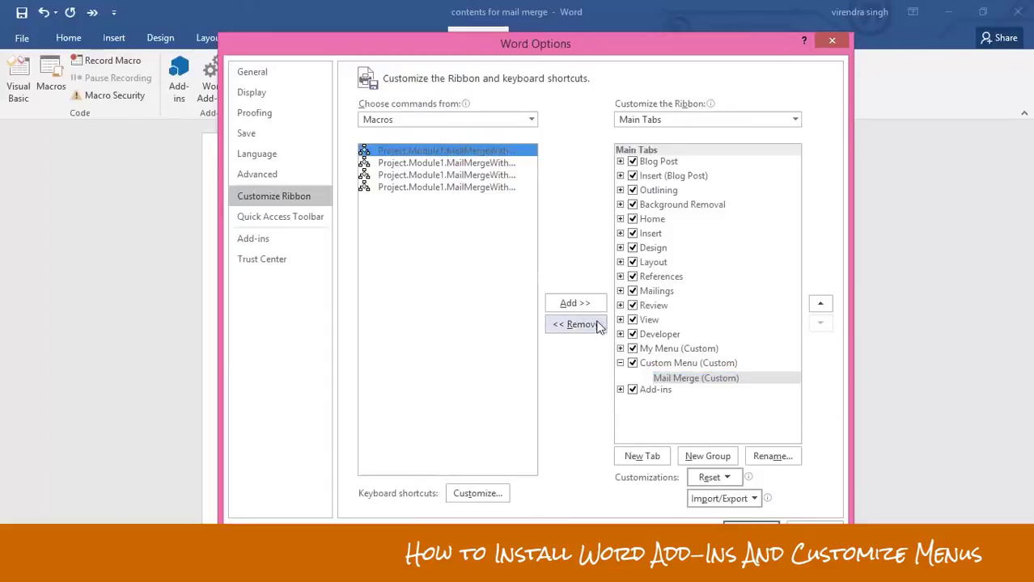
click(576, 305)
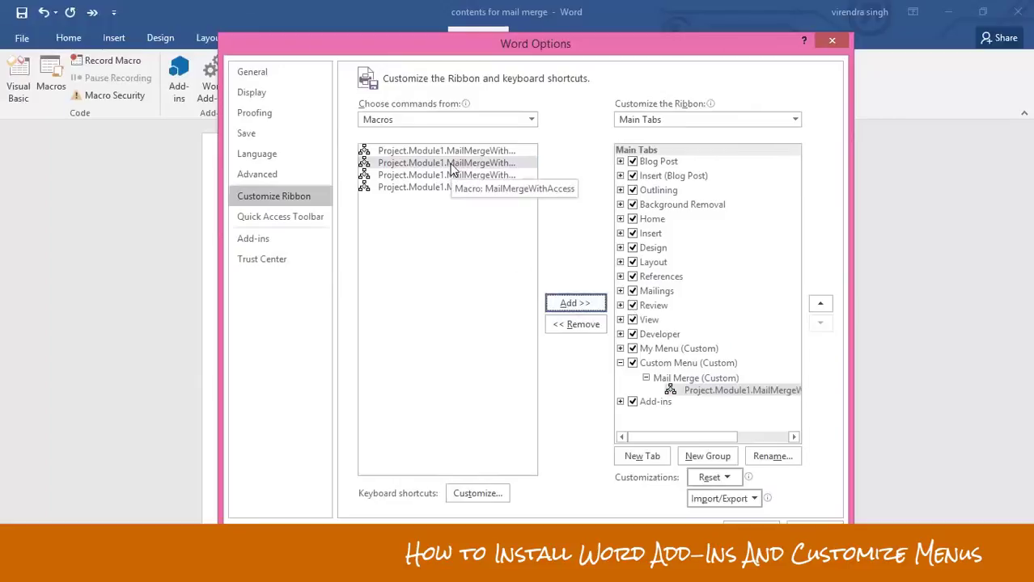
Add the remaining three mail merge macros, for Access, MySQL and Excel, to the Mail Merge (Custom) group
click(453, 174)
click(574, 306)
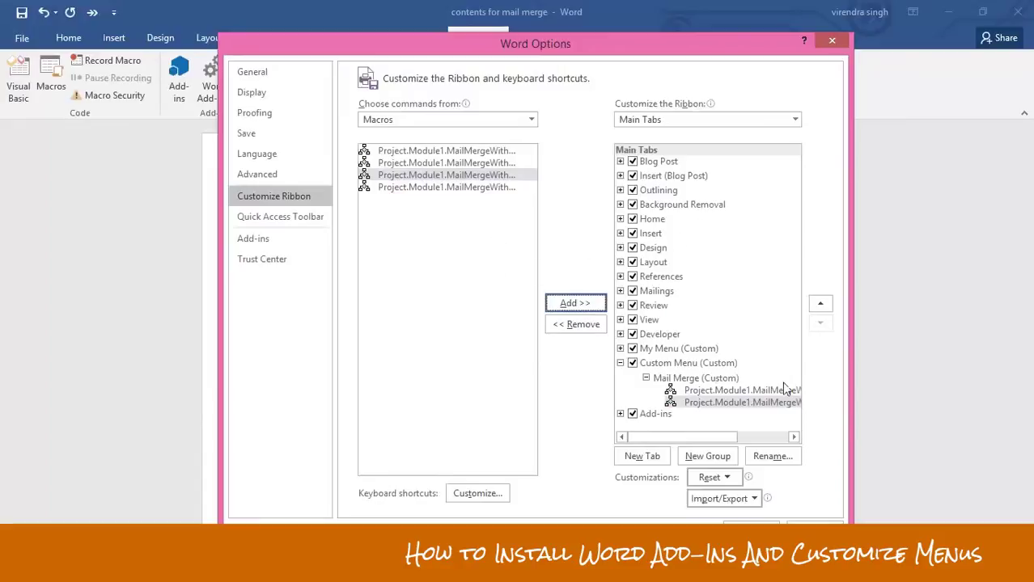
click(463, 176)
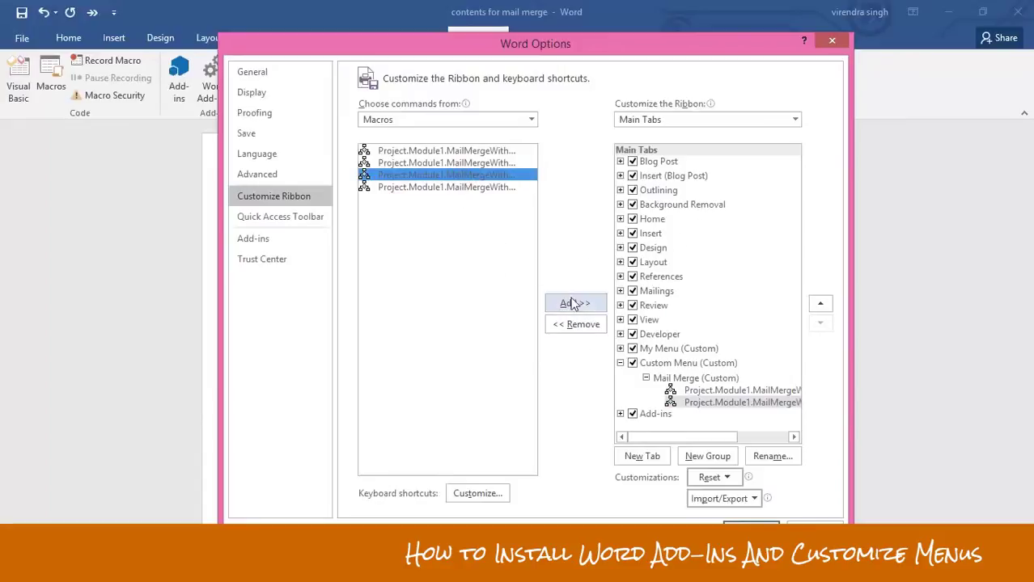
click(569, 302)
click(471, 188)
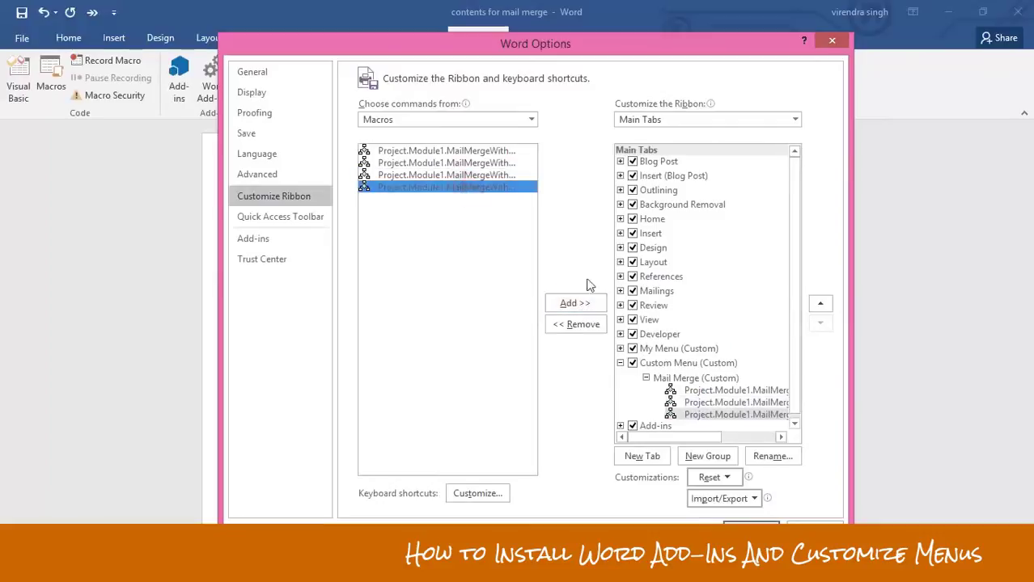
click(573, 303)
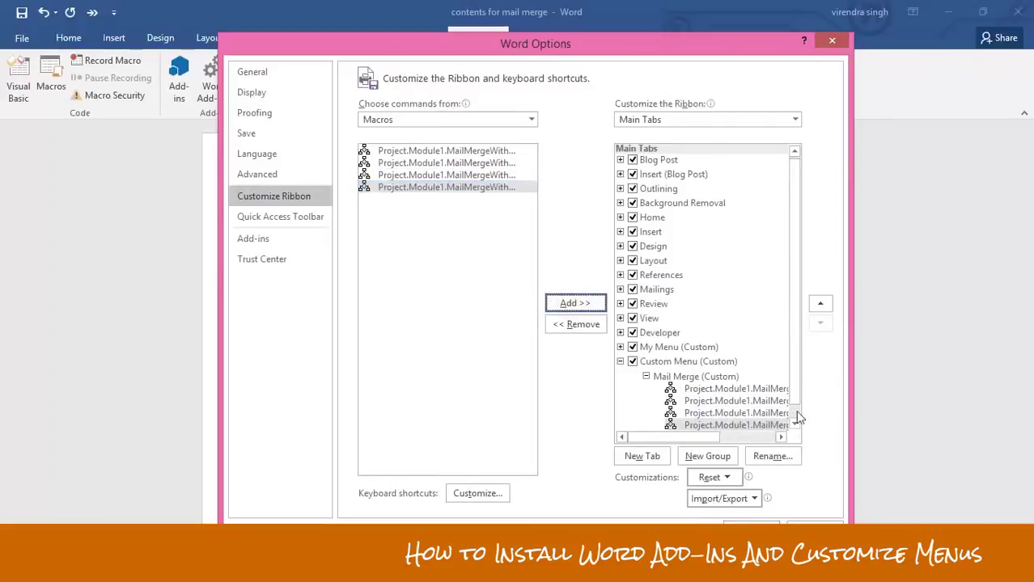
Rename the first macro in the Mail Merge group as Mail Merge With SQL Database and give it the red and blue symbol
scroll(797, 417, down, 1)
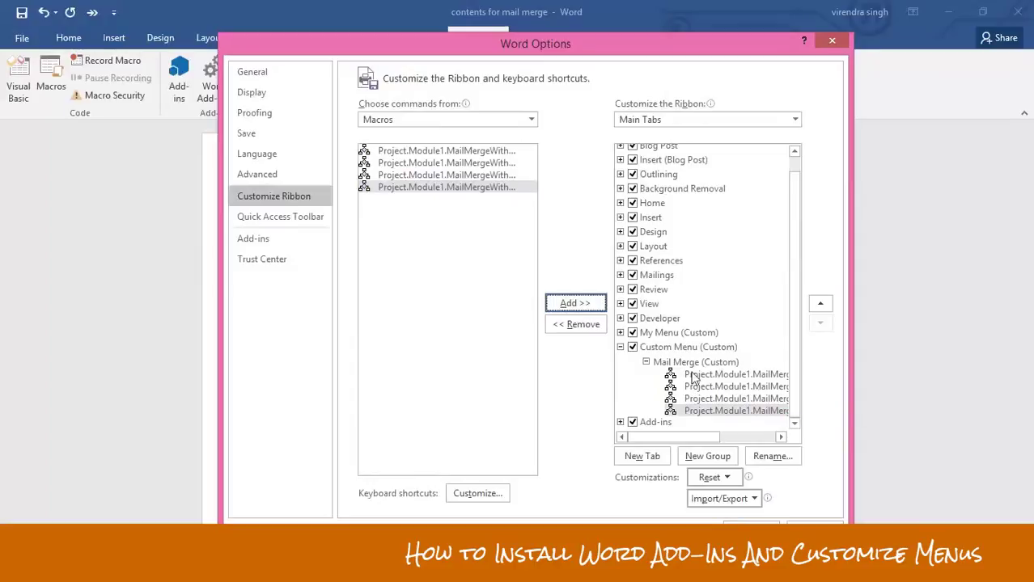
click(732, 375)
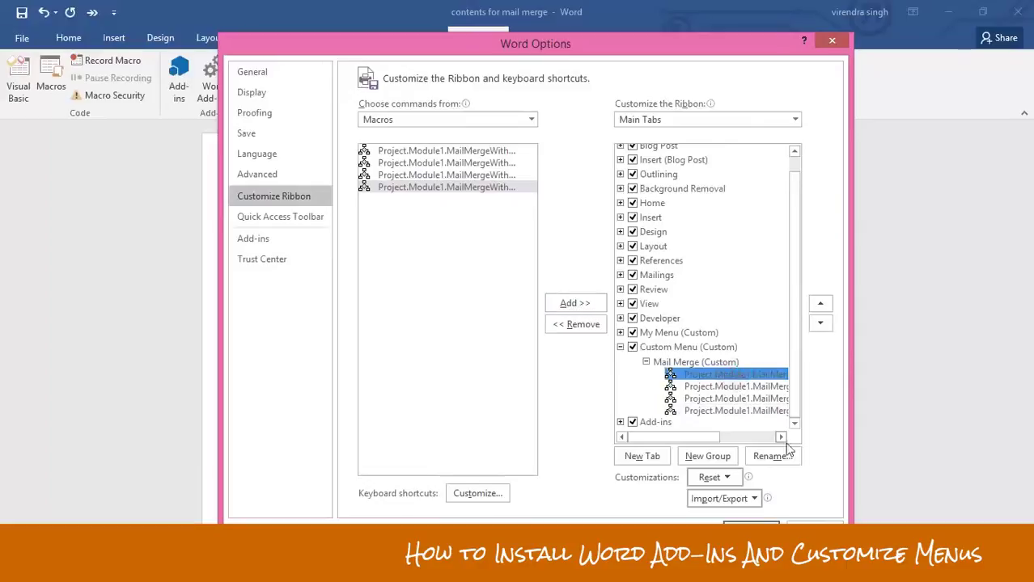
click(782, 437)
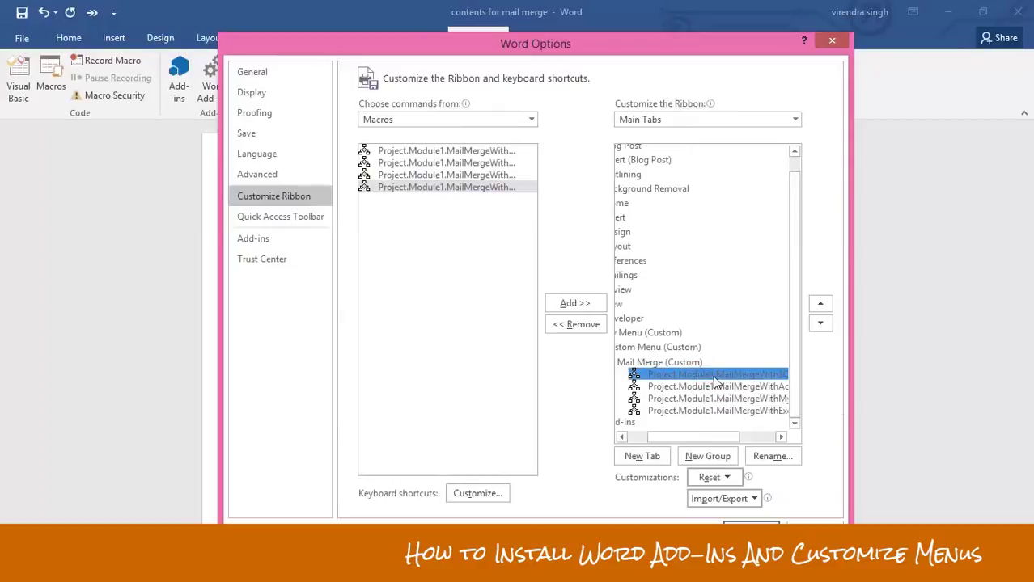
right_click(717, 373)
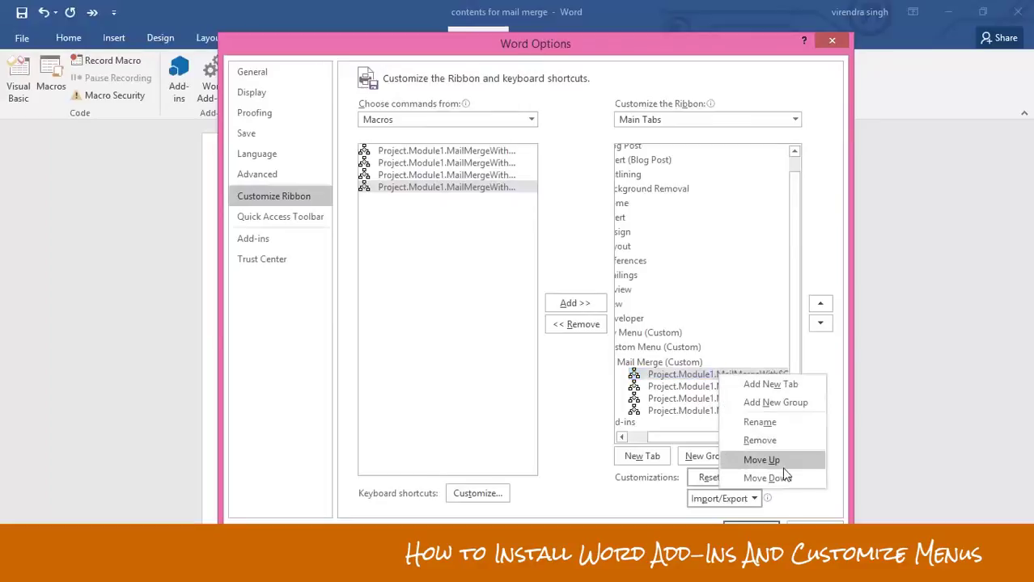
click(818, 424)
drag(529, 186, 504, 179)
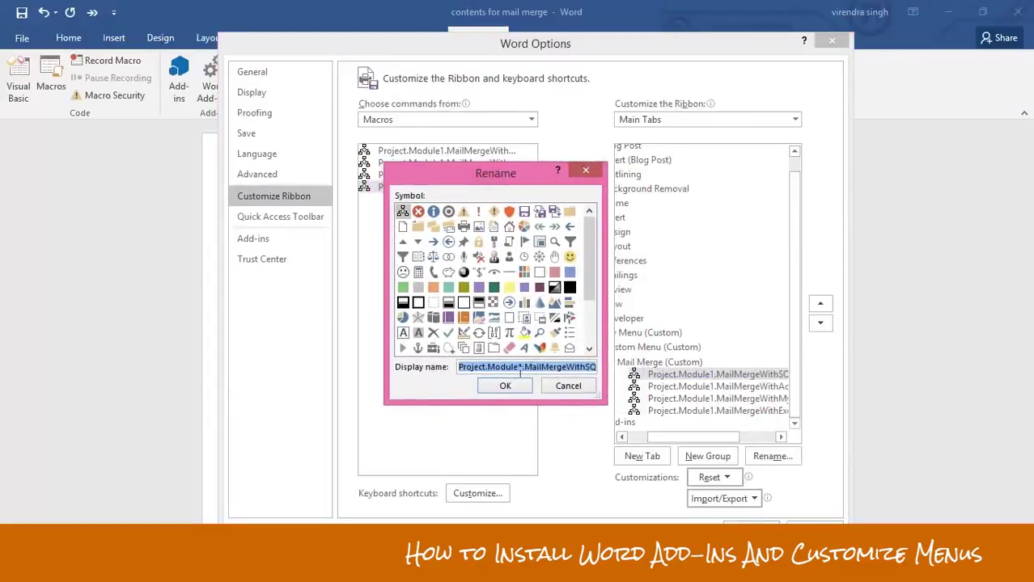
key(Home)
key(Delete)
key(Delete)
key(Delete)
key(Delete)
key(Delete)
key(Delete)
key(Delete)
key(Delete)
key(Delete)
key(Delete)
key(Delete)
key(Delete)
key(Delete)
key(Delete)
key(Delete)
key(Delete)
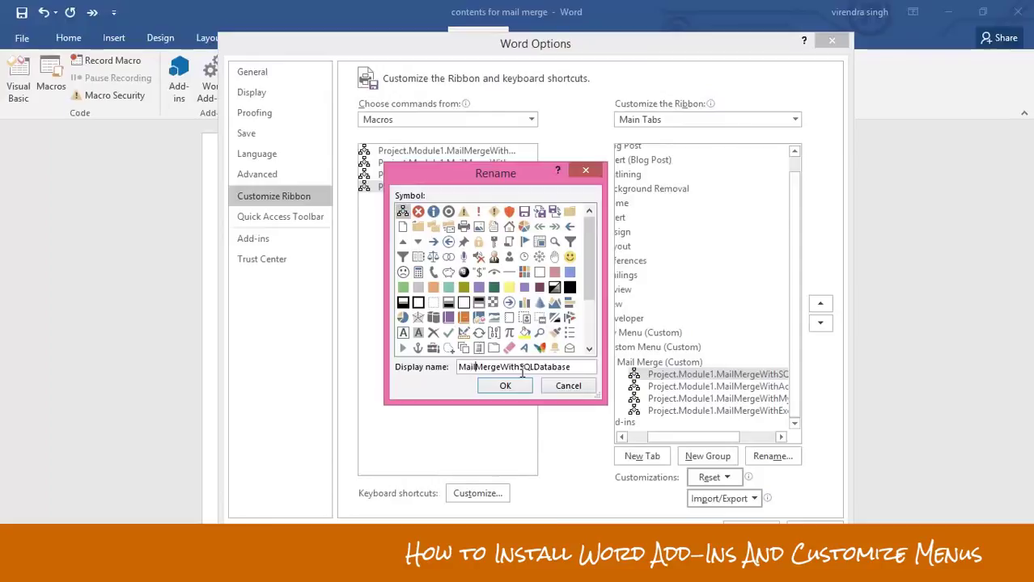
key(Right)
key(Right)
key(Right)
key(Right)
key(Right)
key(Right)
key(Right)
key(Right)
key(Right)
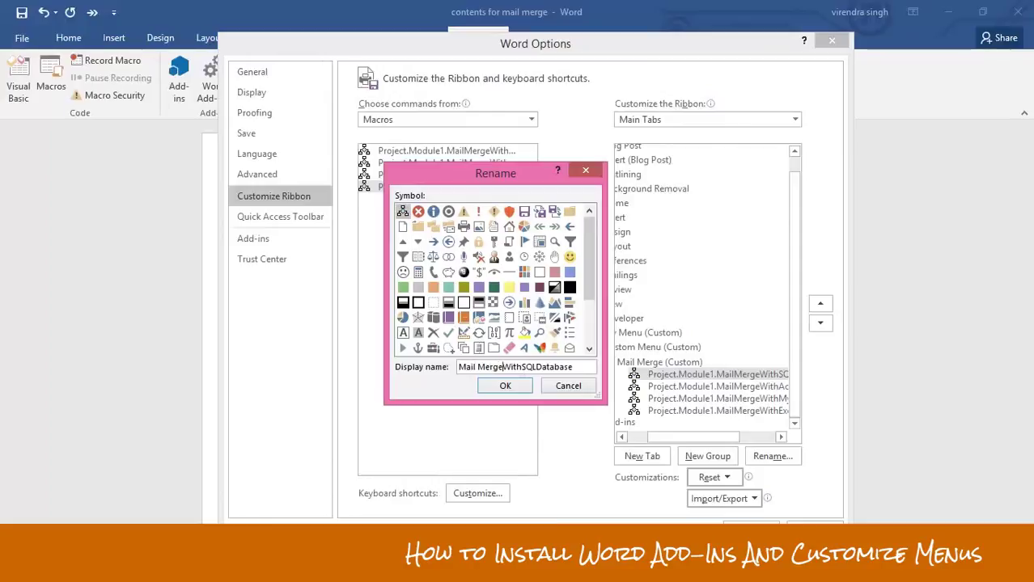
key(Right)
key(Right)
key(Right)
key(Right)
key(Right)
key(Right)
key(Right)
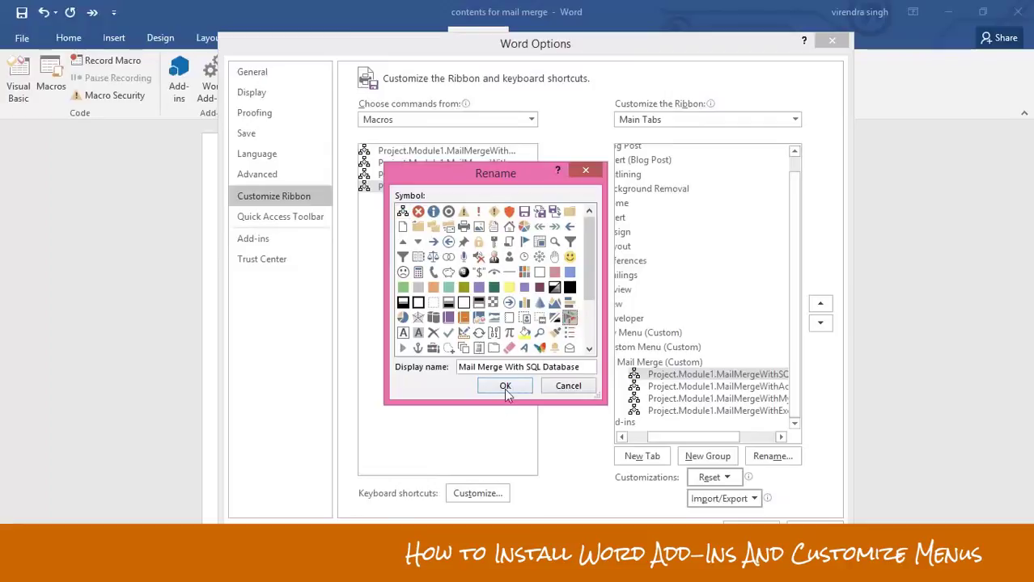
click(506, 387)
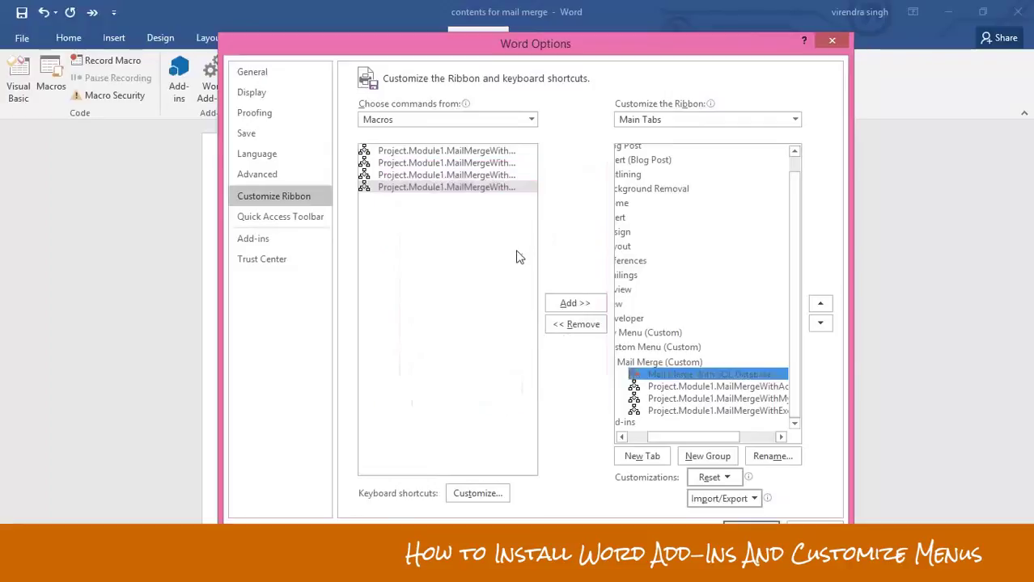
Rename the MailMergeWithAccess macro in the group as Mail Merge With Access and give it the symbol just before π
right_click(701, 388)
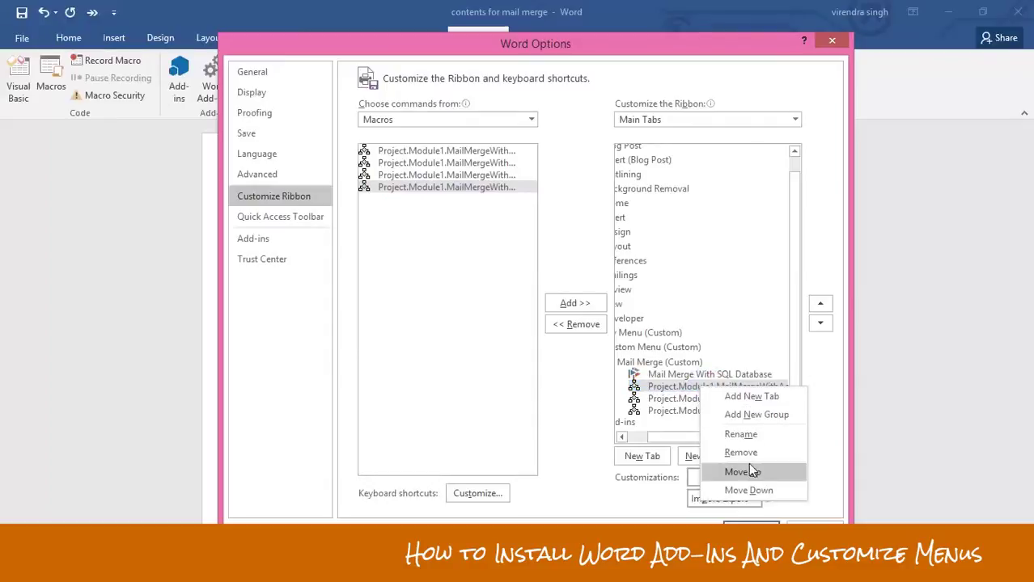
click(762, 435)
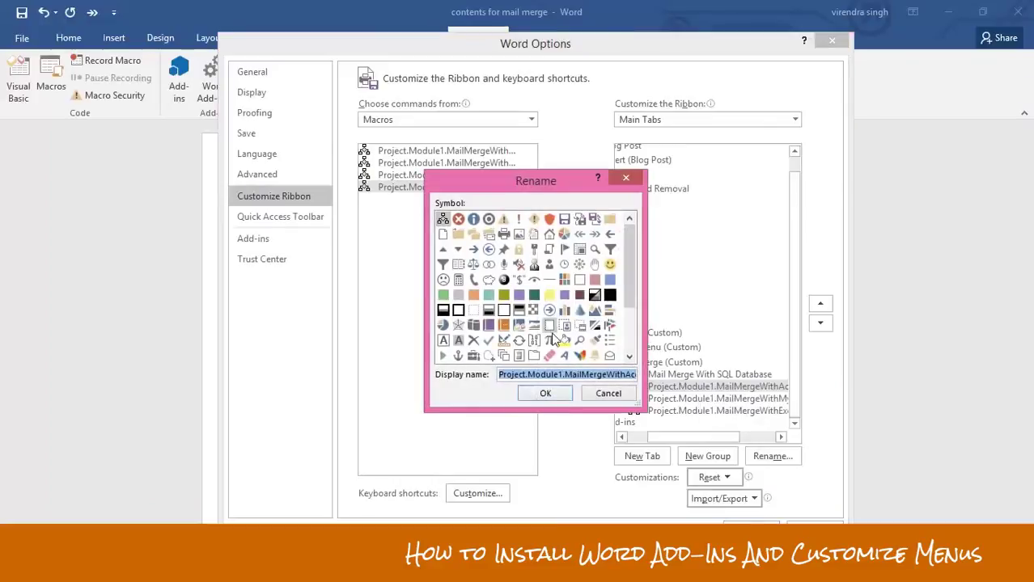
click(504, 373)
key(Delete)
key(Delete)
key(Delete)
key(Delete)
key(Delete)
key(Delete)
key(Delete)
key(Delete)
key(Delete)
key(Delete)
key(Delete)
key(Delete)
key(Delete)
key(Delete)
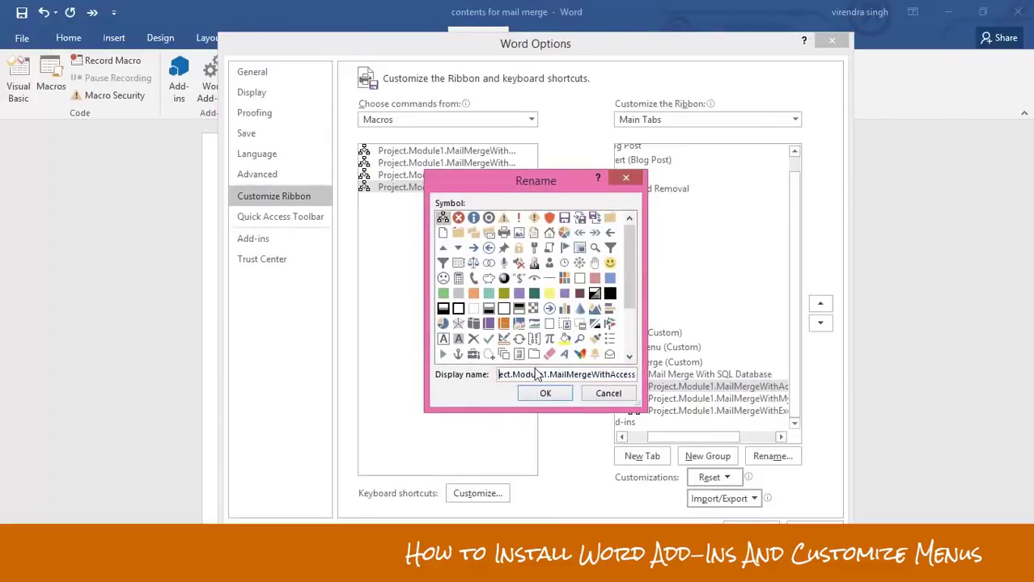
key(Delete)
key(Delete)
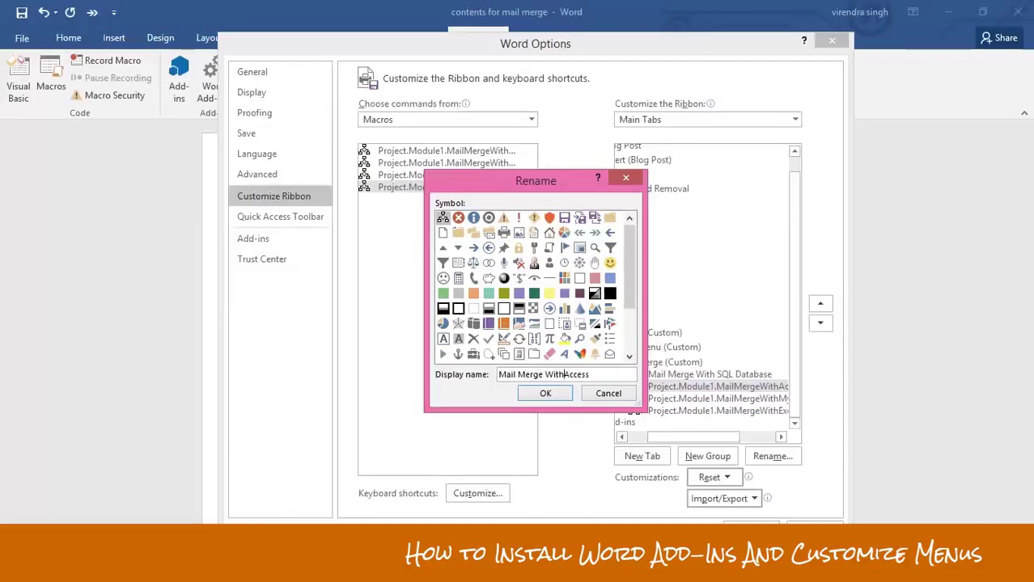
click(534, 339)
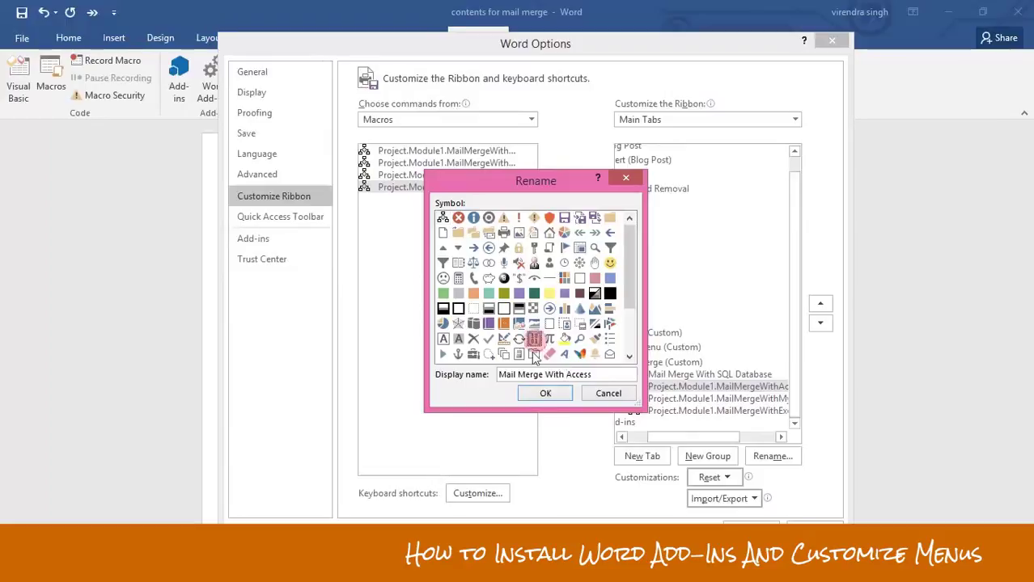
click(546, 394)
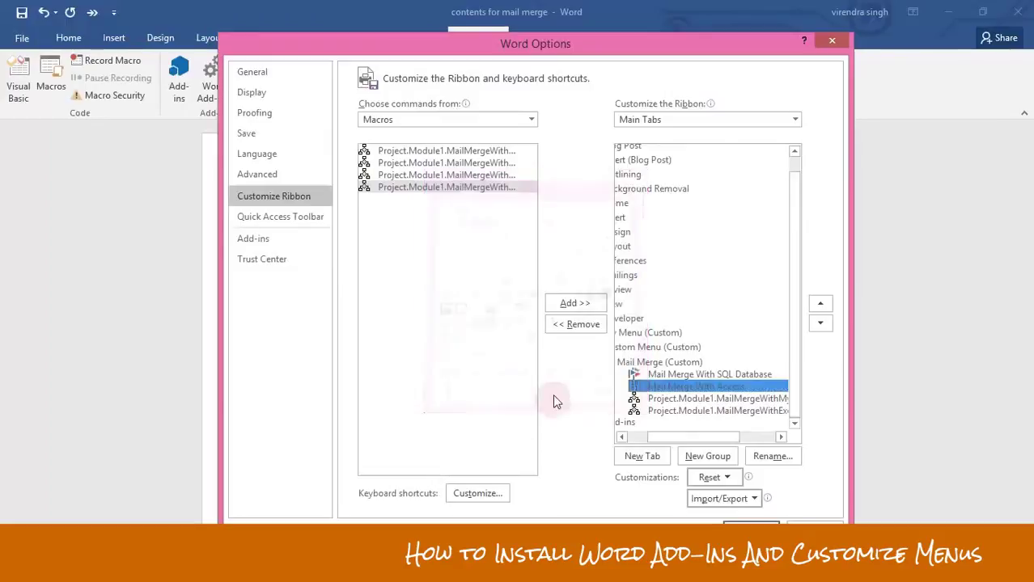
Rename the MailMergeWithMySQL macro in the group as Mail Merge With MySQL and give it the circular arrows symbol
click(692, 398)
right_click(693, 402)
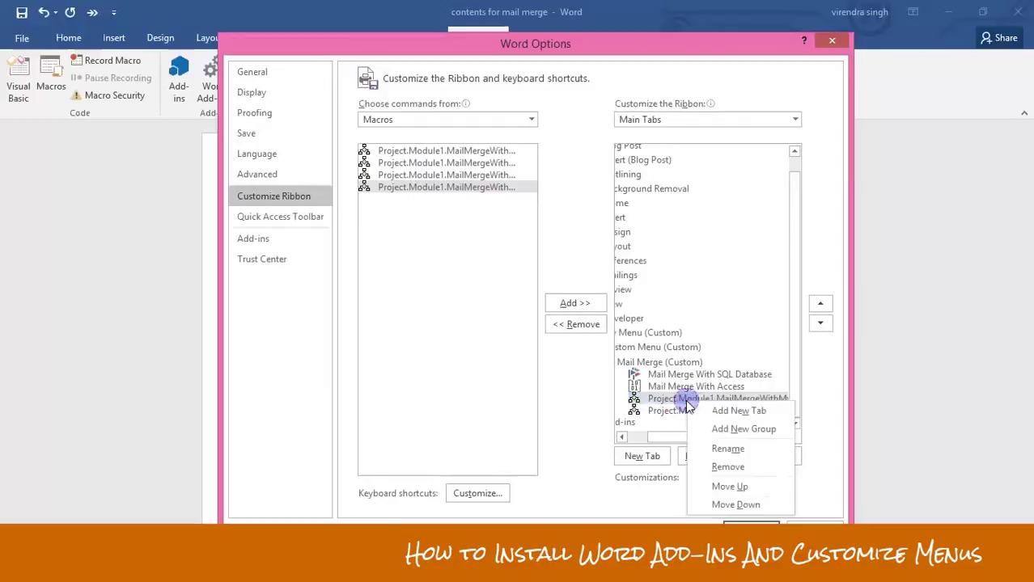
click(731, 450)
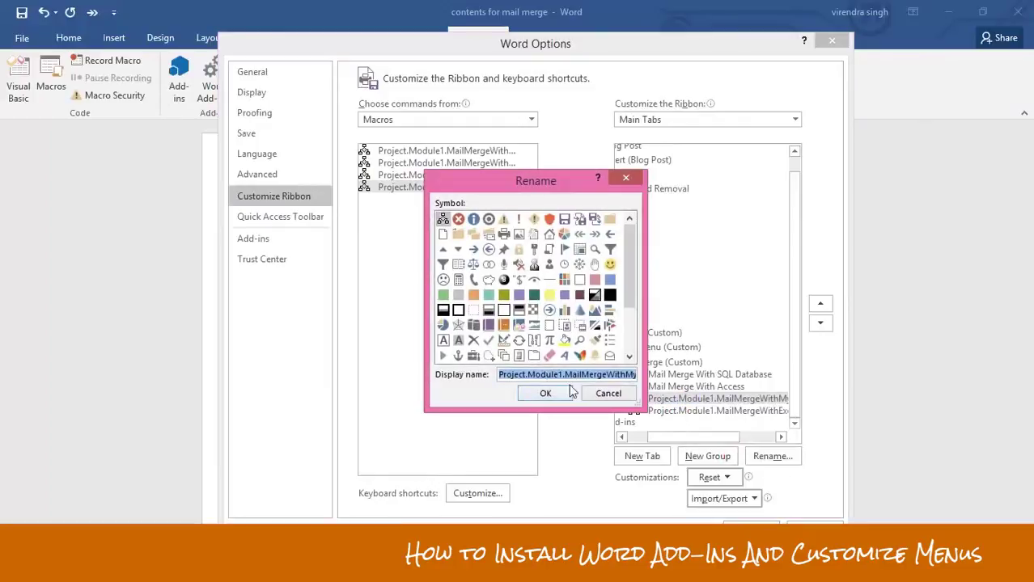
key(Home)
key(Delete)
key(Delete)
key(Delete)
key(Delete)
key(Delete)
key(Delete)
key(Delete)
key(Delete)
key(Delete)
key(Delete)
key(Delete)
key(Delete)
key(Delete)
key(Delete)
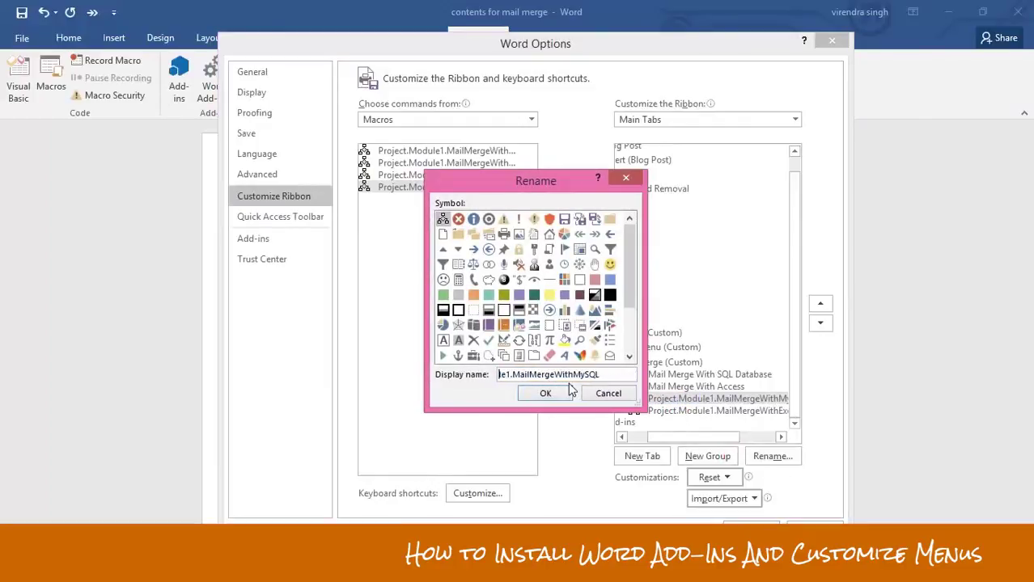
key(Delete)
key(Delete)
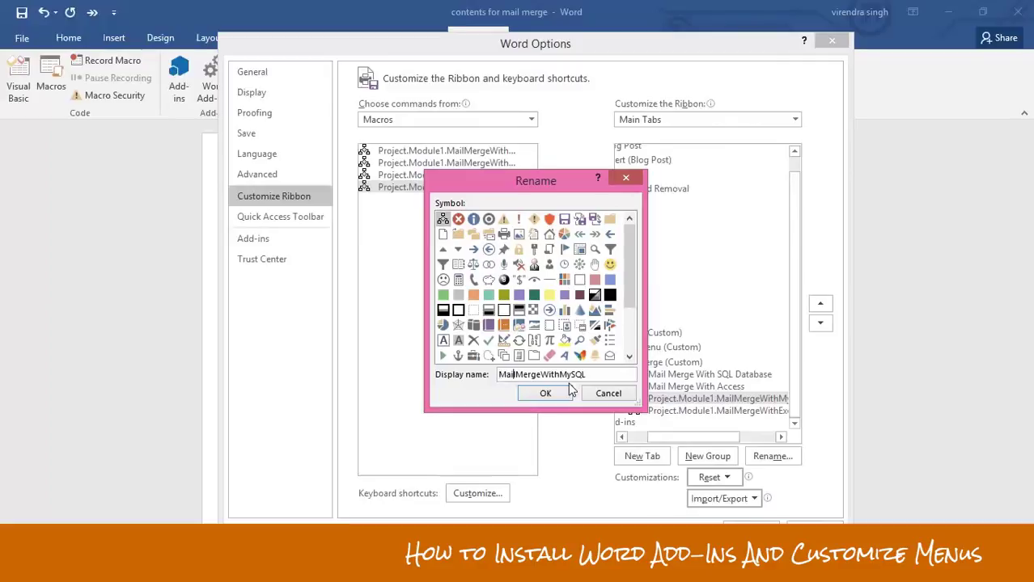
key(Right)
key(Right)
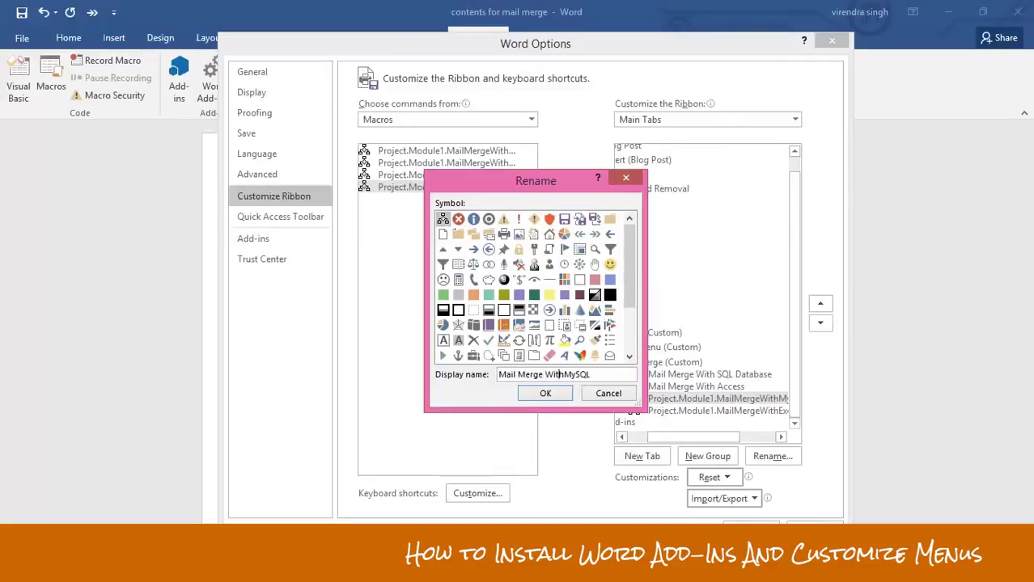
click(517, 343)
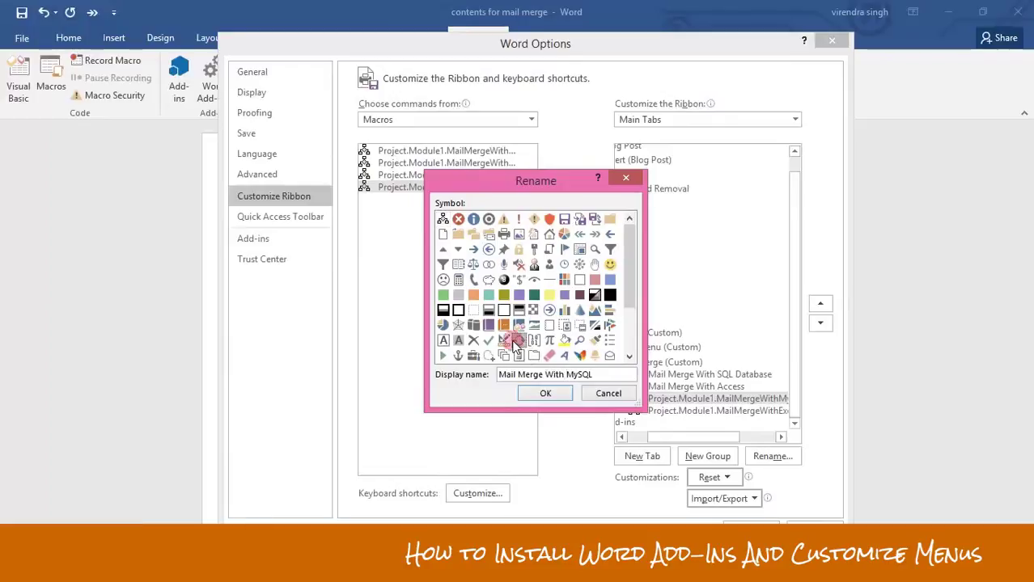
click(548, 394)
Rename the MailMergeWithExcel macro as Mail Merge With Excel Database, give it the open address book symbol, and apply the ribbon customization
click(702, 413)
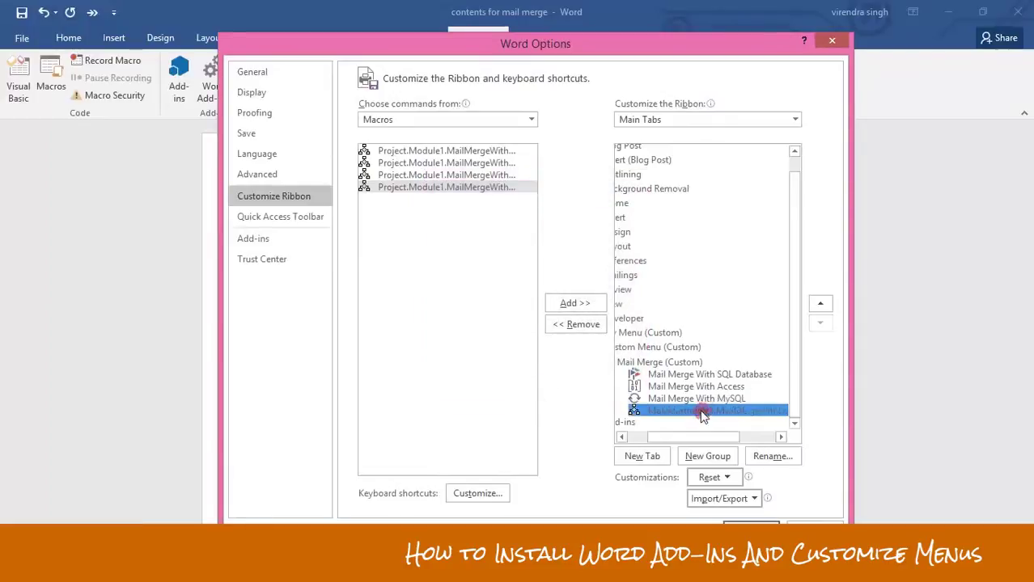
right_click(699, 410)
click(742, 456)
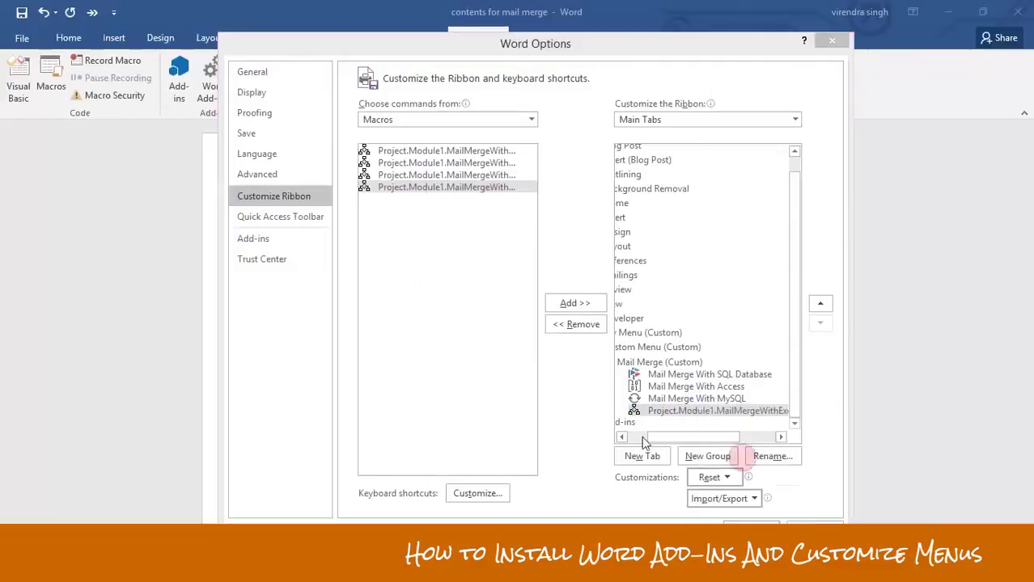
key(Home)
key(Right)
key(Right)
key(Right)
key(Right)
key(Right)
key(Right)
key(Right)
key(Right)
key(Right)
key(Right)
key(Right)
key(Right)
key(Right)
key(Right)
key(Right)
key(Right)
key(Right)
key(Right)
key(Right)
key(Right)
key(BackSpace)
key(BackSpace)
key(BackSpace)
key(BackSpace)
key(BackSpace)
key(BackSpace)
key(BackSpace)
key(BackSpace)
key(BackSpace)
key(BackSpace)
key(BackSpace)
key(BackSpace)
key(BackSpace)
key(BackSpace)
key(BackSpace)
key(BackSpace)
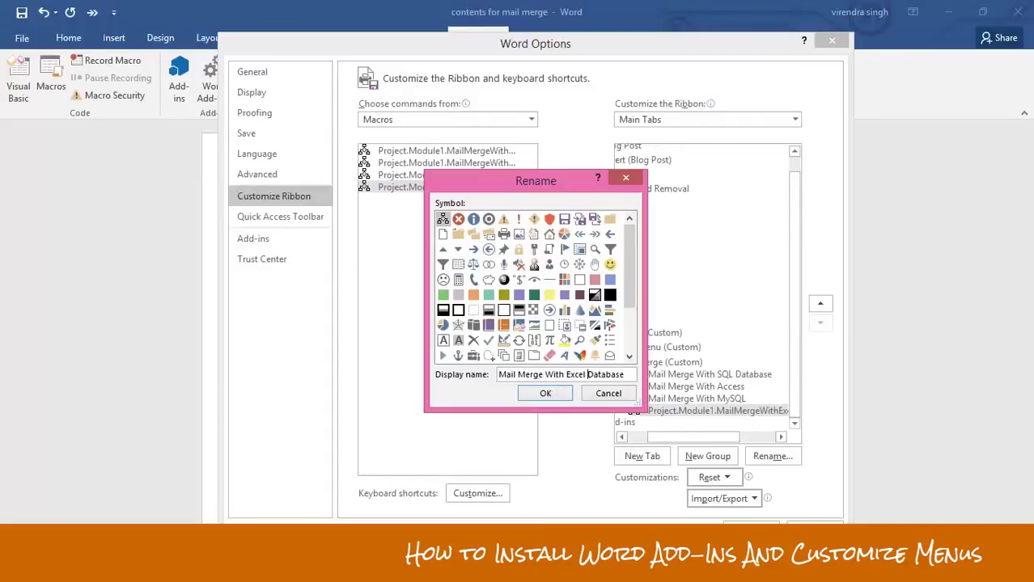
click(610, 339)
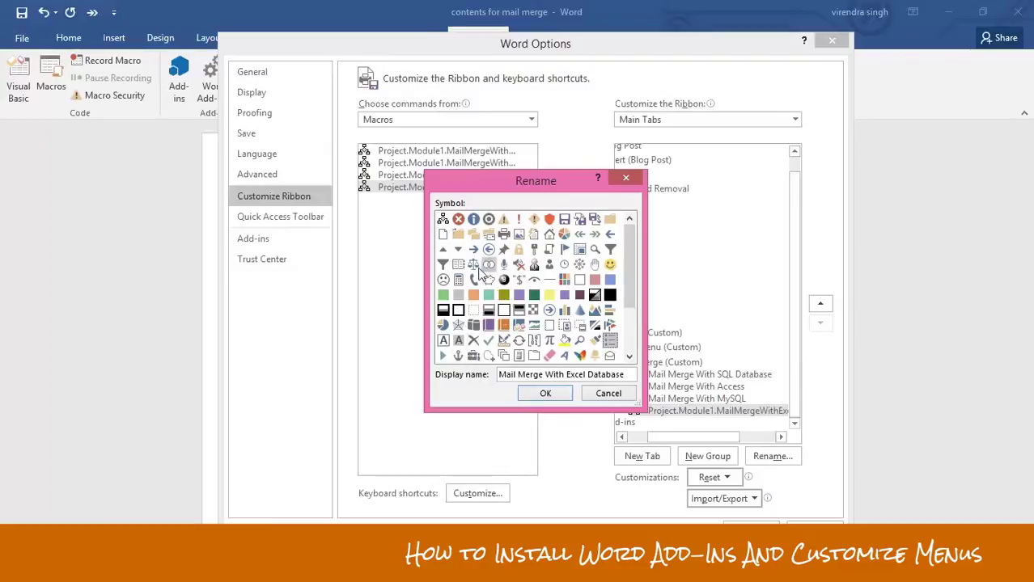
click(546, 393)
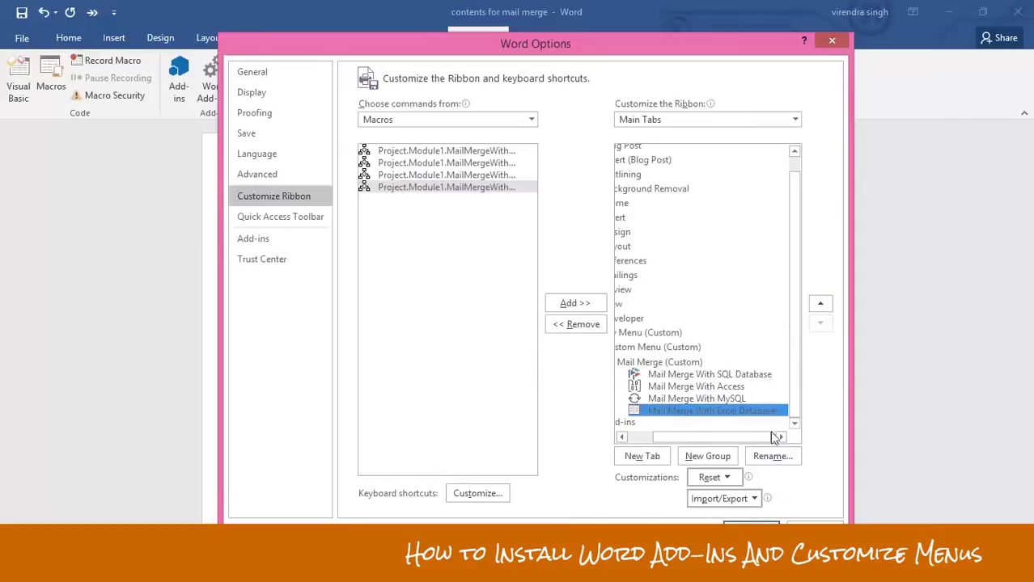
click(750, 534)
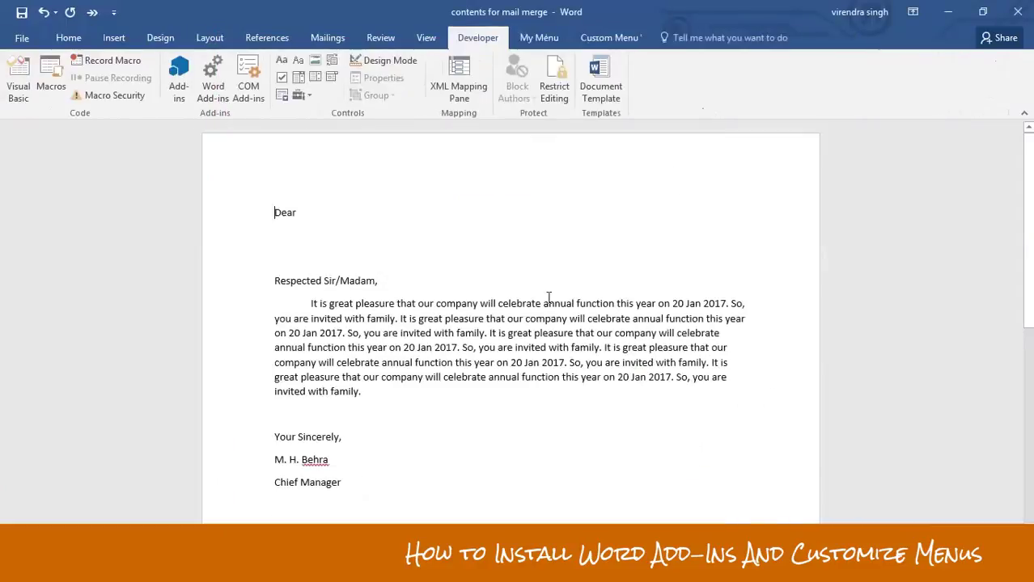
Test the Mail Merge With SQL Database command in Custom Menu, move its form away from the letter text, and close it
click(588, 38)
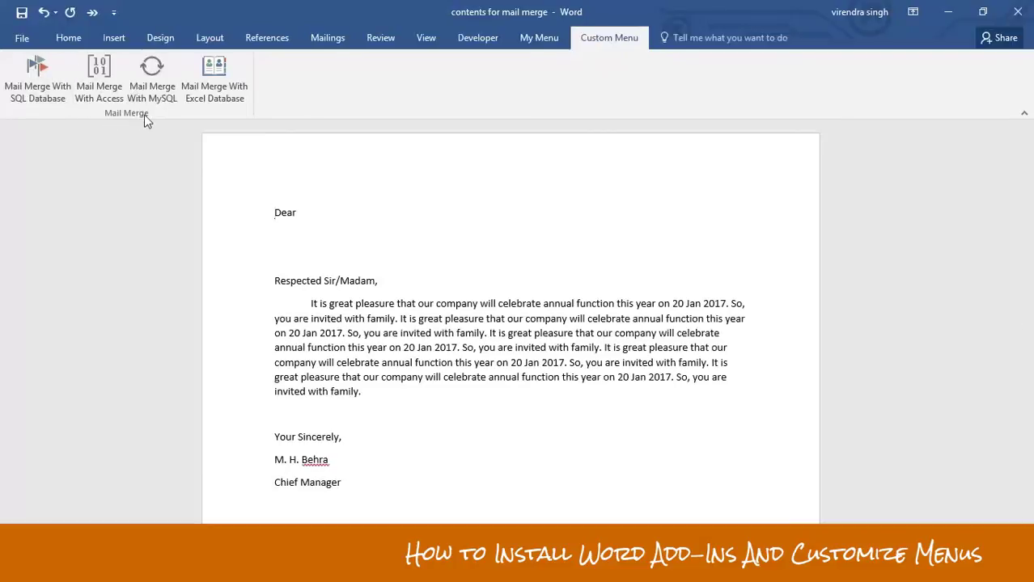
click(39, 91)
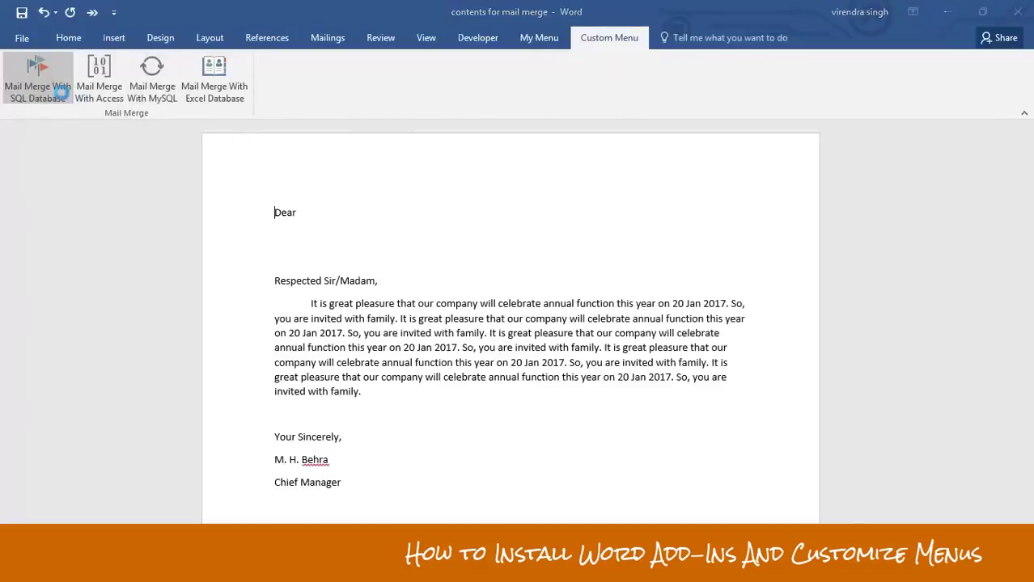
drag(506, 42, 844, 68)
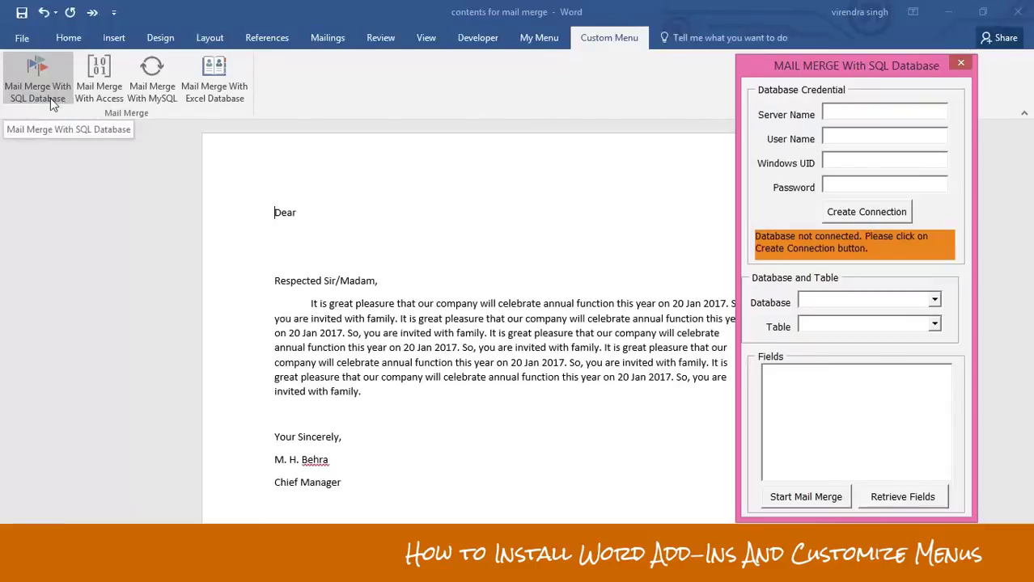
drag(805, 63, 755, 77)
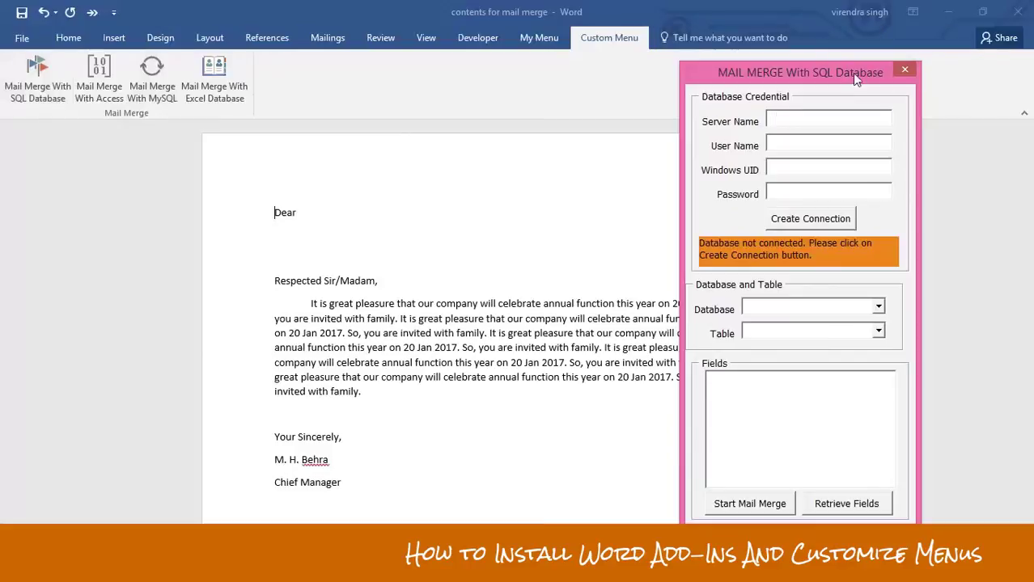
drag(870, 76, 854, 76)
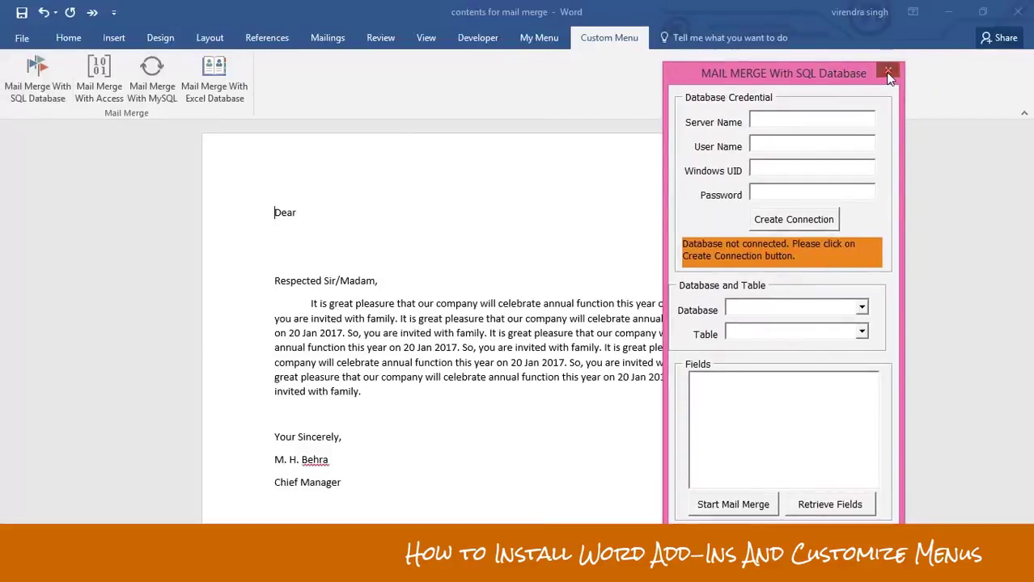
click(888, 74)
Test the Mail Merge With Access, With MySQL and With Excel Database commands one after another, closing each form
click(116, 90)
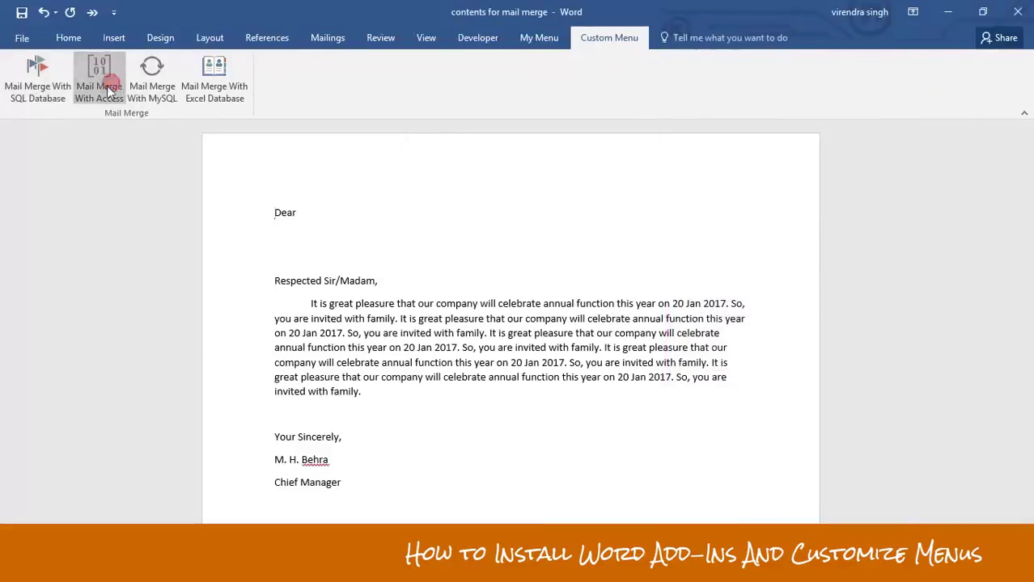
click(623, 104)
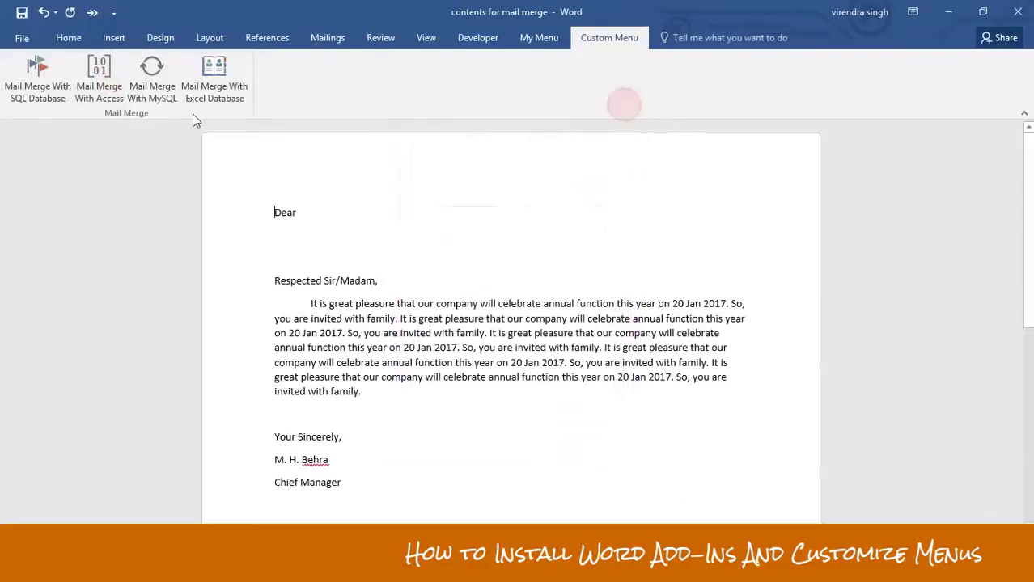
click(152, 81)
click(621, 63)
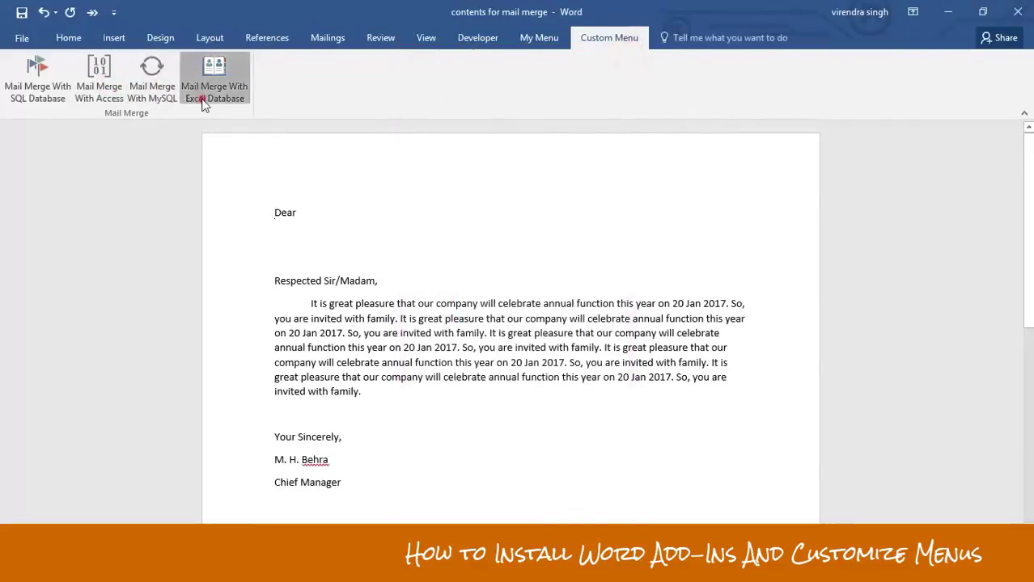
click(212, 91)
click(624, 102)
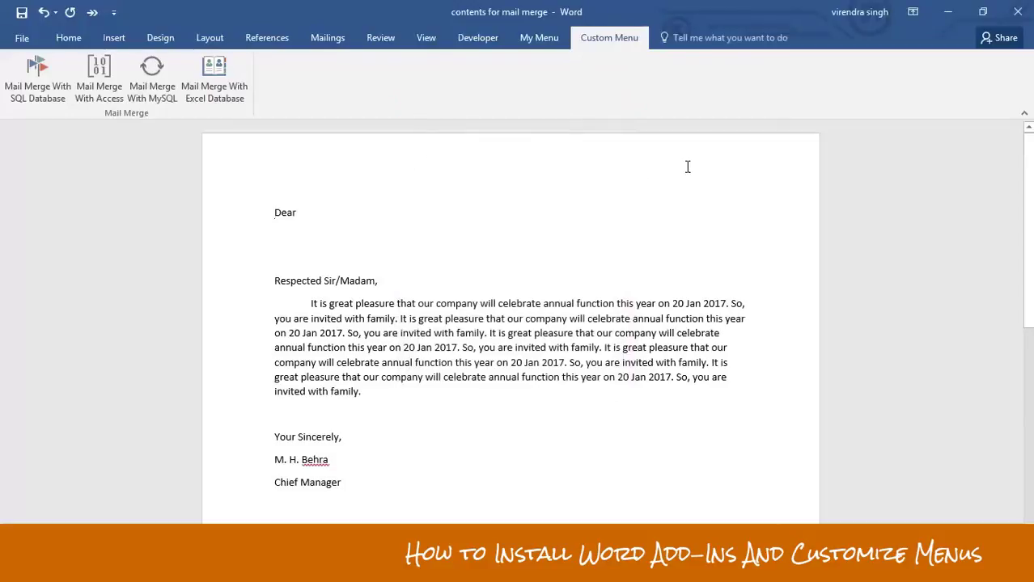